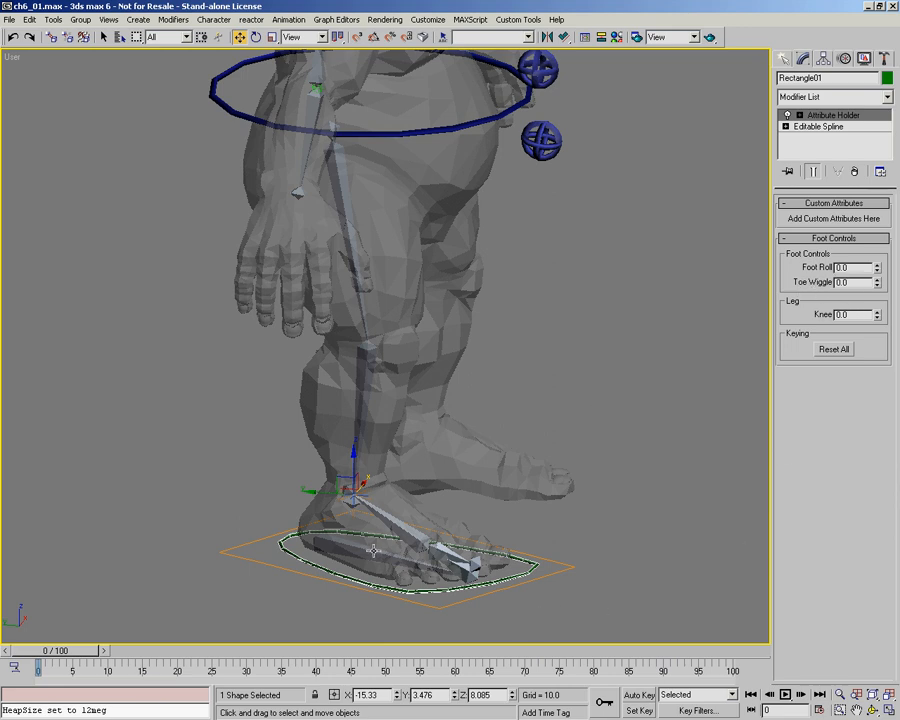
Step: Select the three reverse-foot bones inside the foot control shape and freeze their transforms
left_click(427, 584)
middle_click_drag(464, 588, 481, 511, "ctrl+alt")
key("alt+x")
left_click(319, 441, "ctrl")
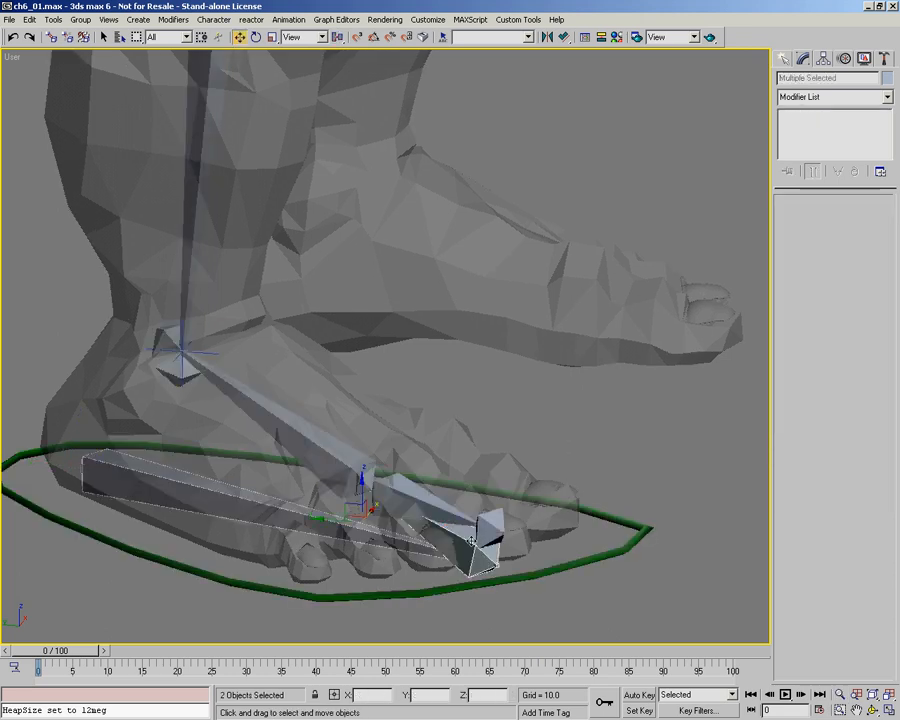
left_click(319, 441, "ctrl")
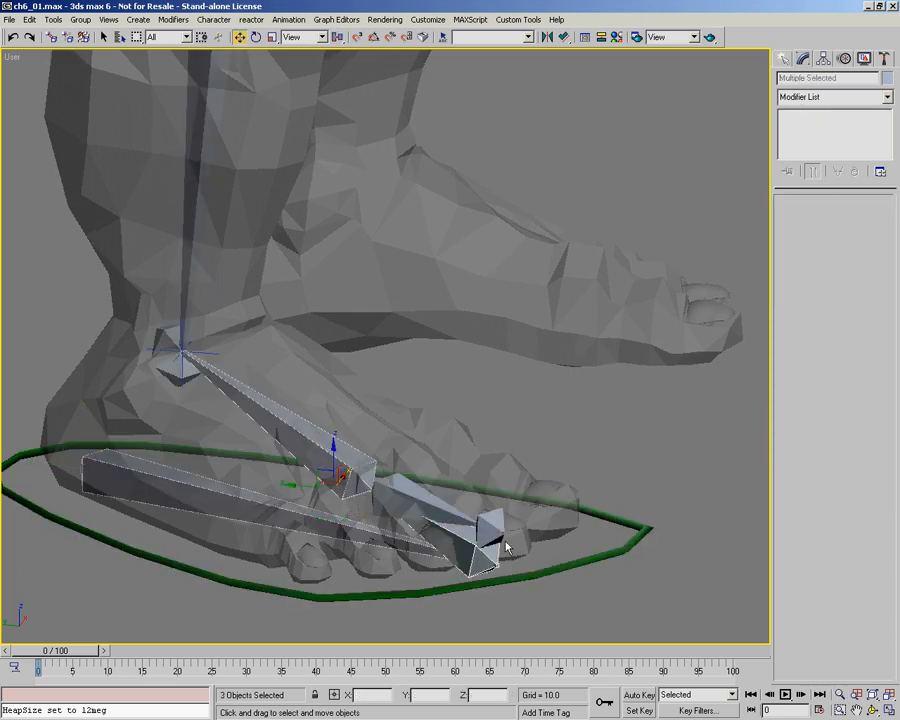
middle_click_drag(388, 518, 405, 478)
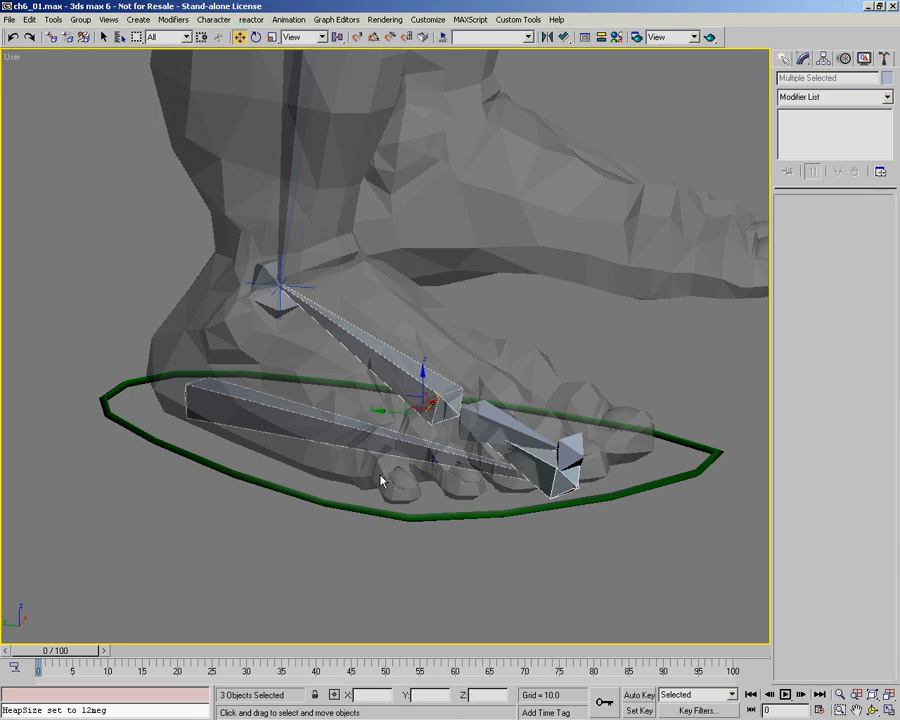
right_click(350, 472)
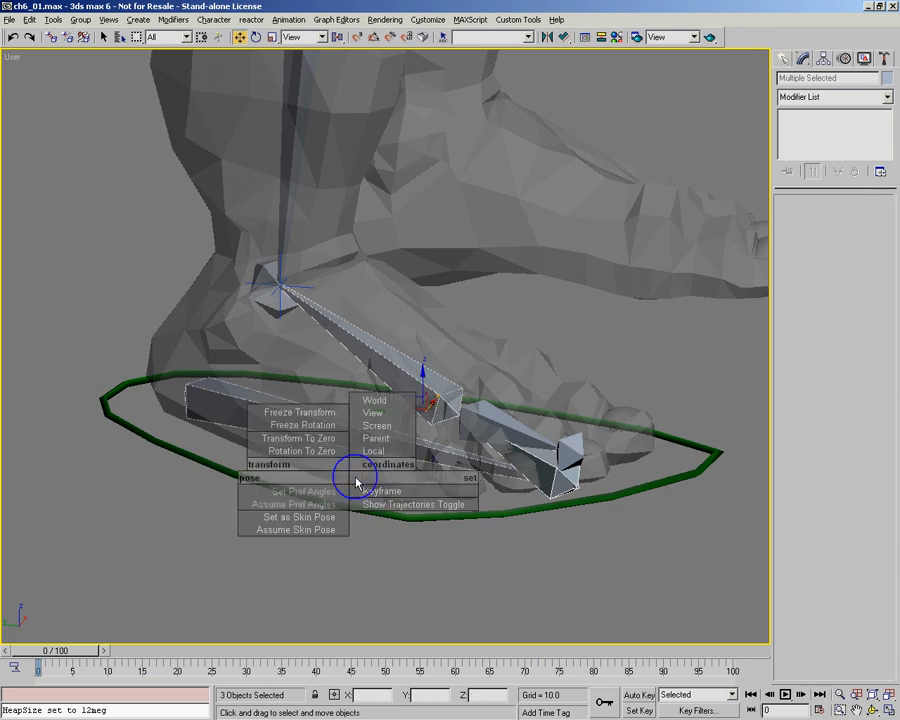
left_click(326, 414)
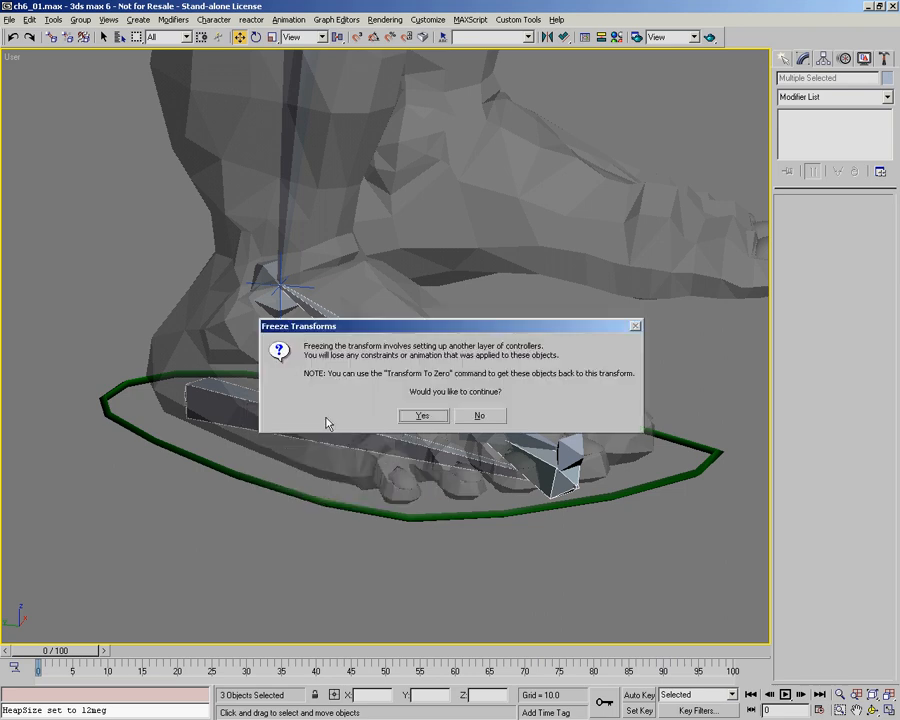
left_click(425, 417)
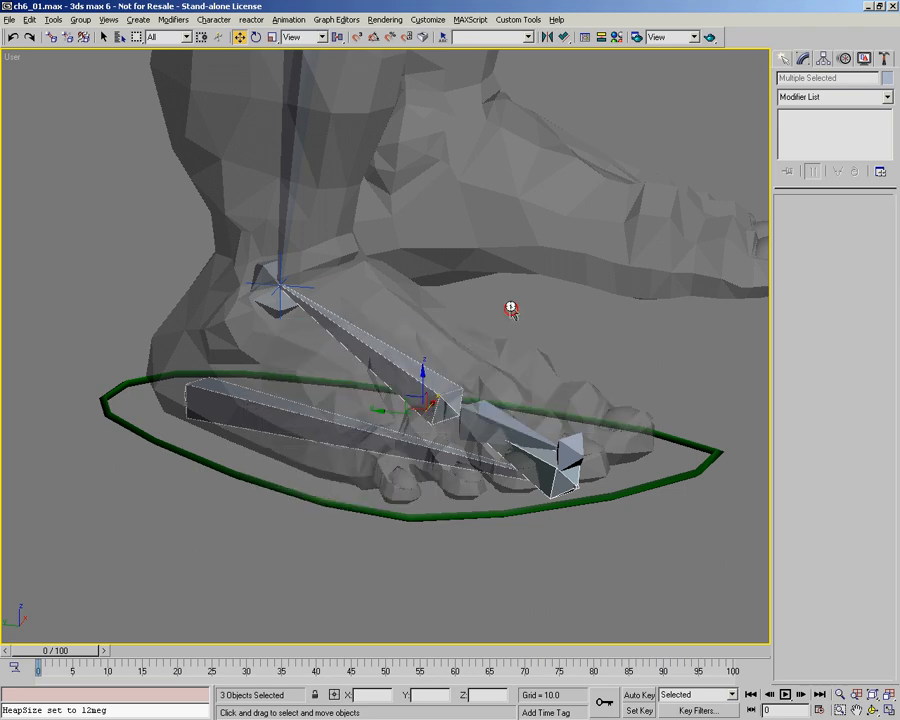
Step: Expose the X, Y and Z rotation tracks of the Zero Euler XYZ controller on the long sole bone, Bone15
left_click(309, 418)
middle_click_drag(398, 408, 362, 404)
key("alt+z")
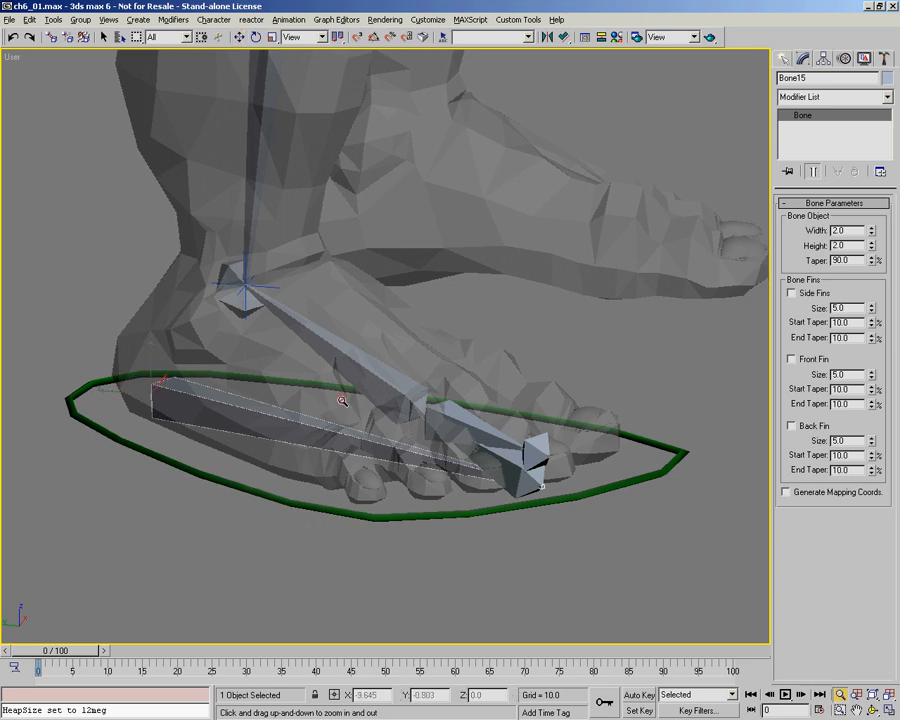
left_click_drag(343, 400, 341, 415)
left_click(845, 58)
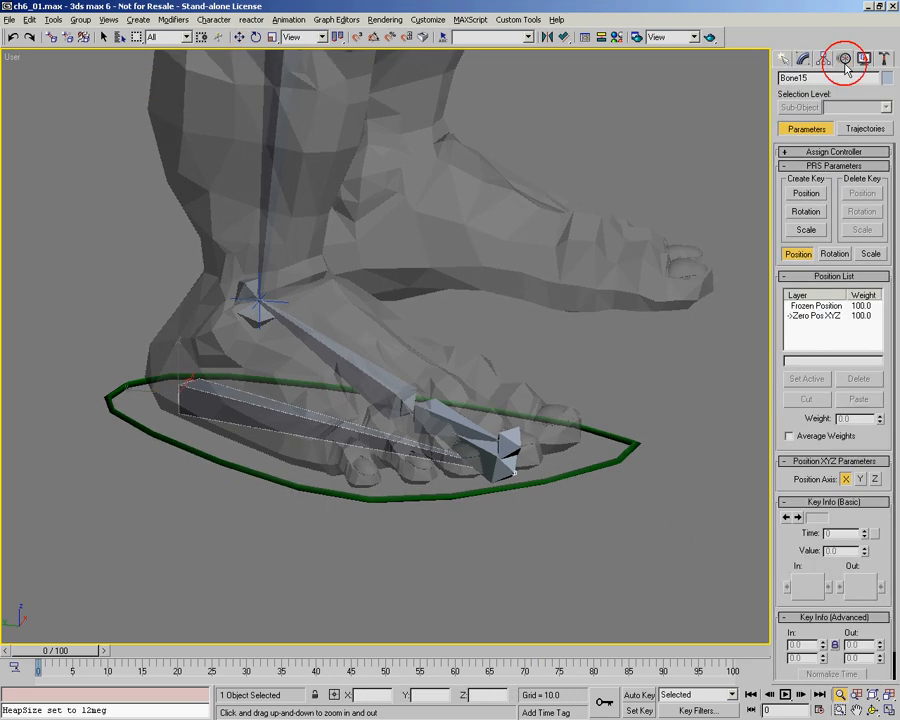
left_click(812, 153)
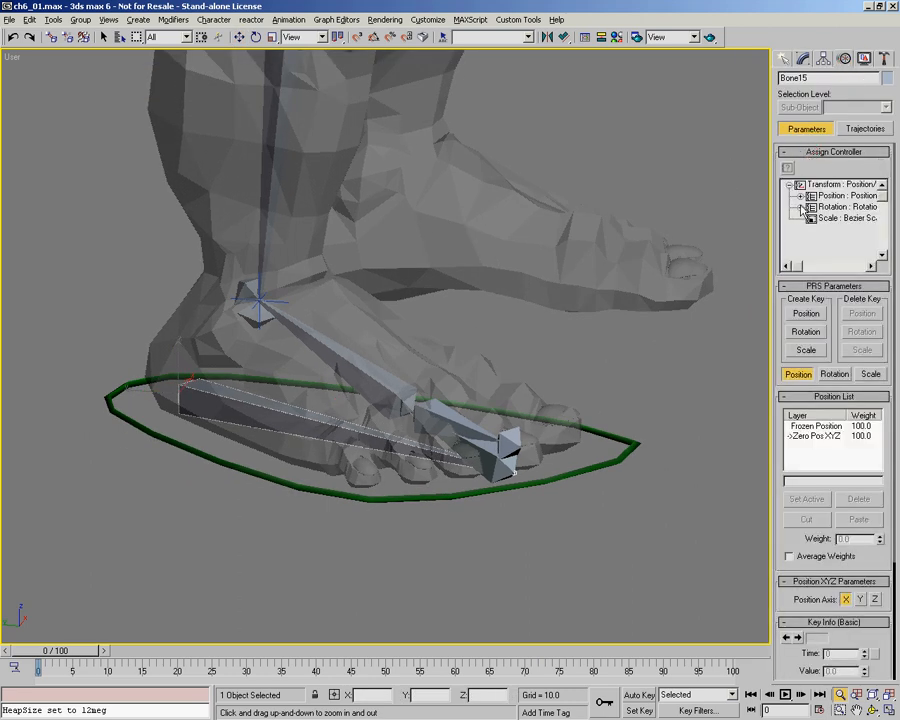
left_click(801, 196)
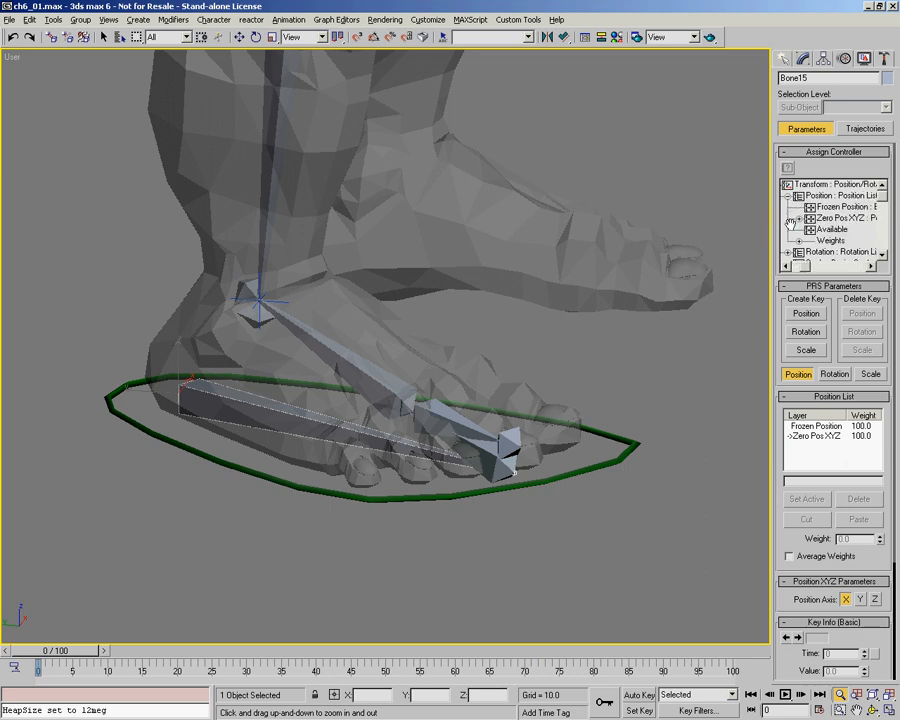
left_click(790, 196)
left_click(791, 207)
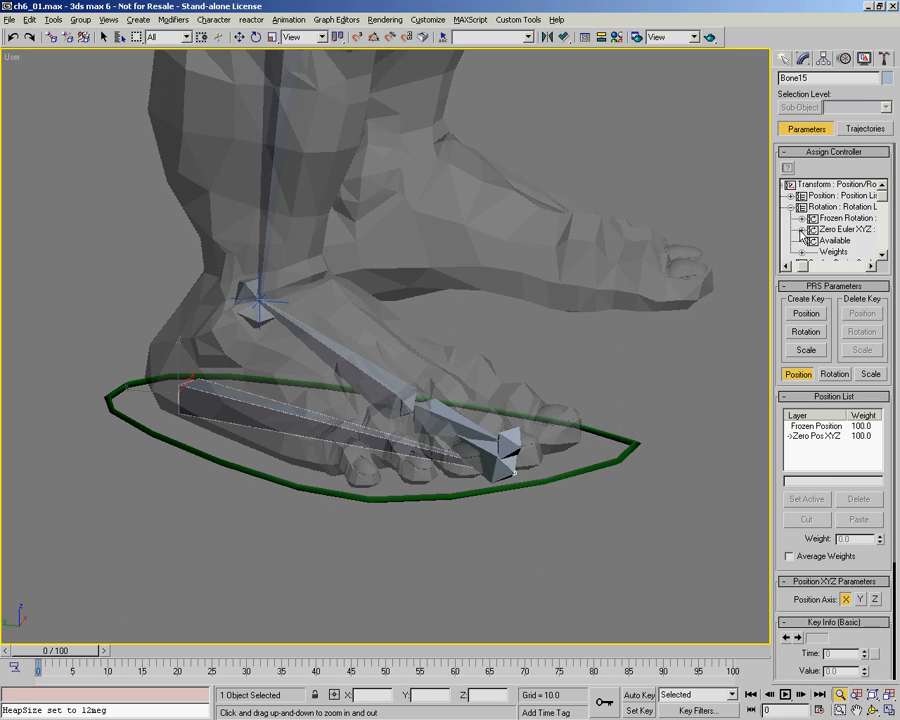
left_click(801, 230)
scroll(783, 236, "down", 1)
Step: Set the move reference coordinate system to Local and check the local axes of the reverse-foot bones, ending on Bone15
key("w")
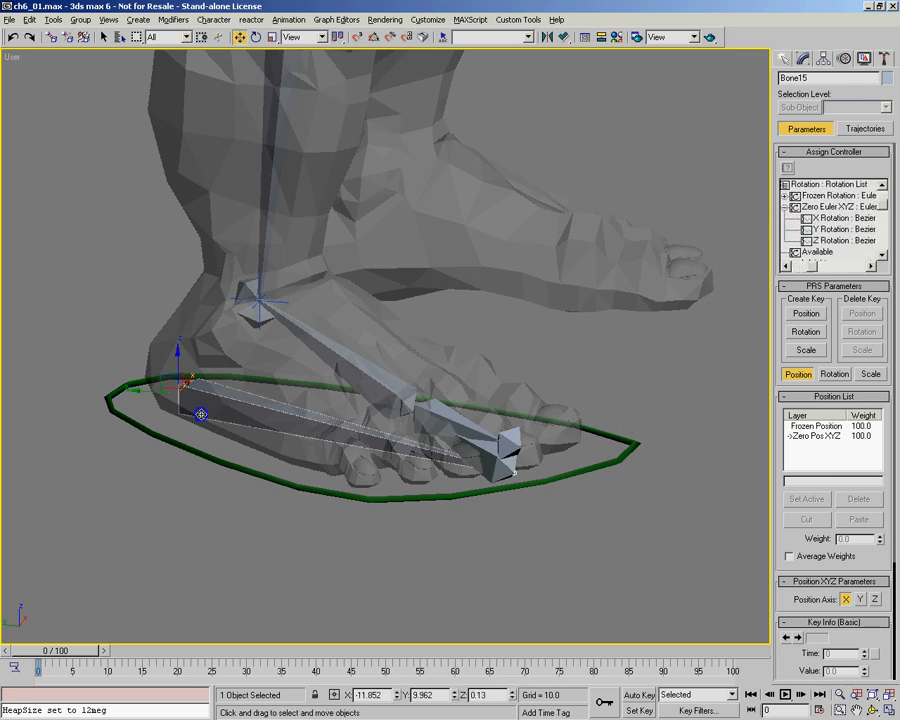
right_click(201, 414)
left_click(276, 492)
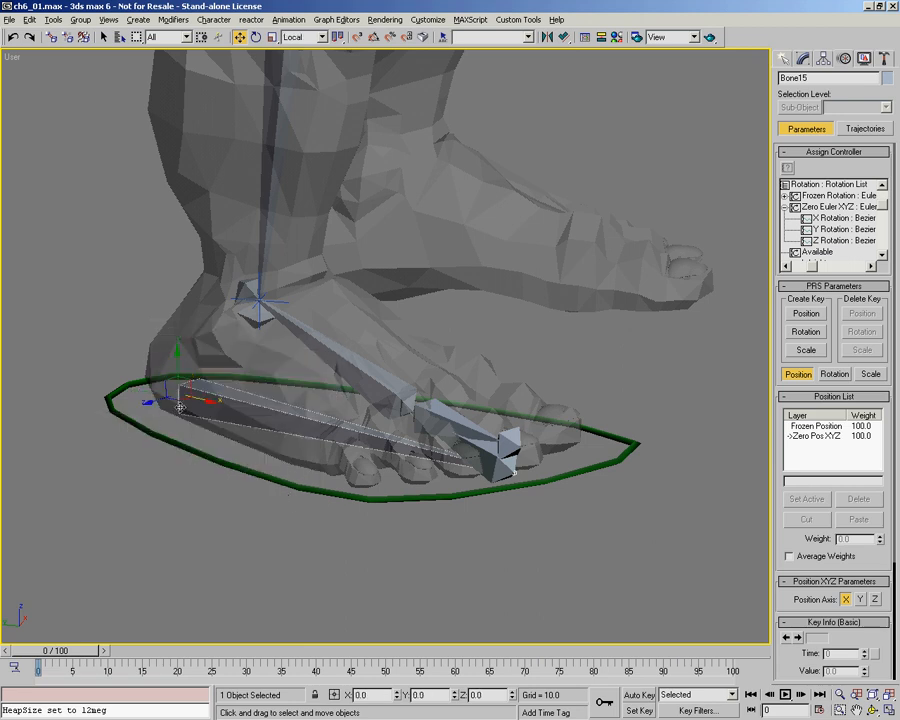
left_click(470, 444)
left_click(341, 357)
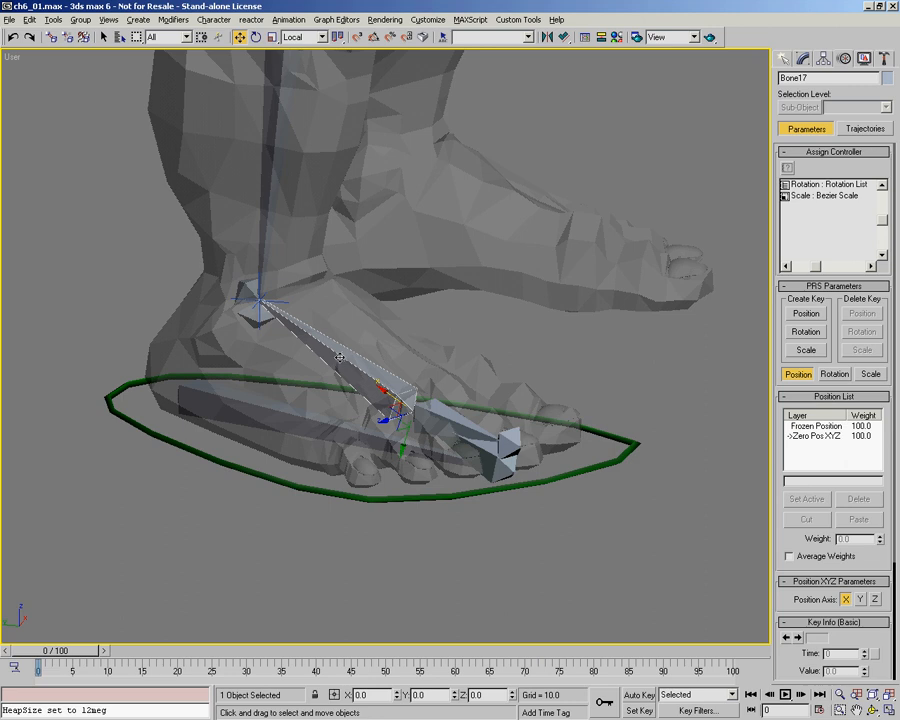
left_click(269, 413)
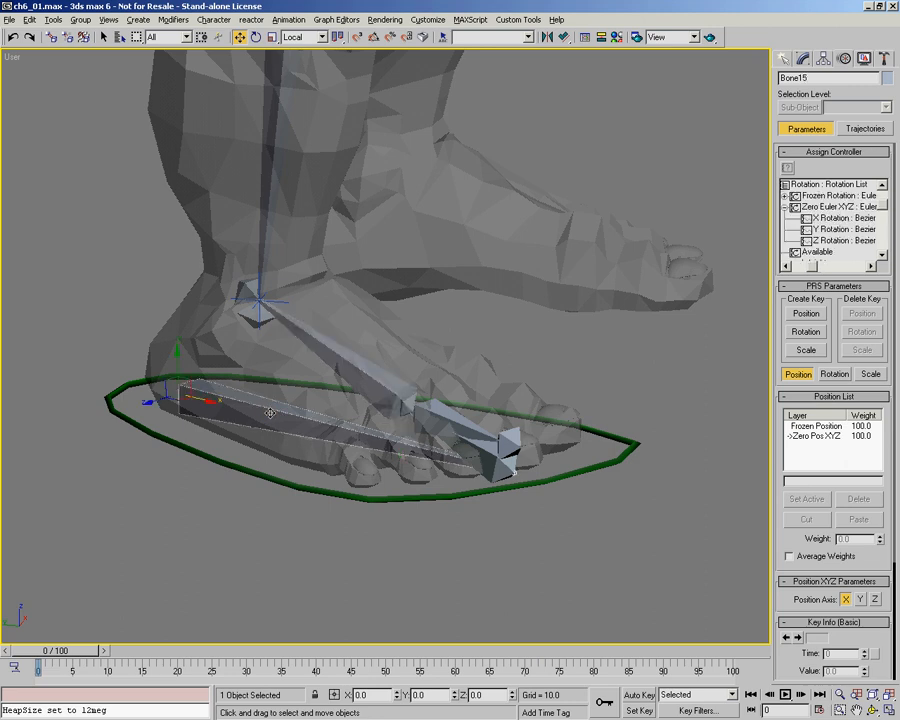
Step: Assign a Float Reactor controller to Bone15's Zero Euler Z Rotation and move its parameters window clear of the foot
left_click(804, 267)
left_click_drag(806, 268, 812, 268)
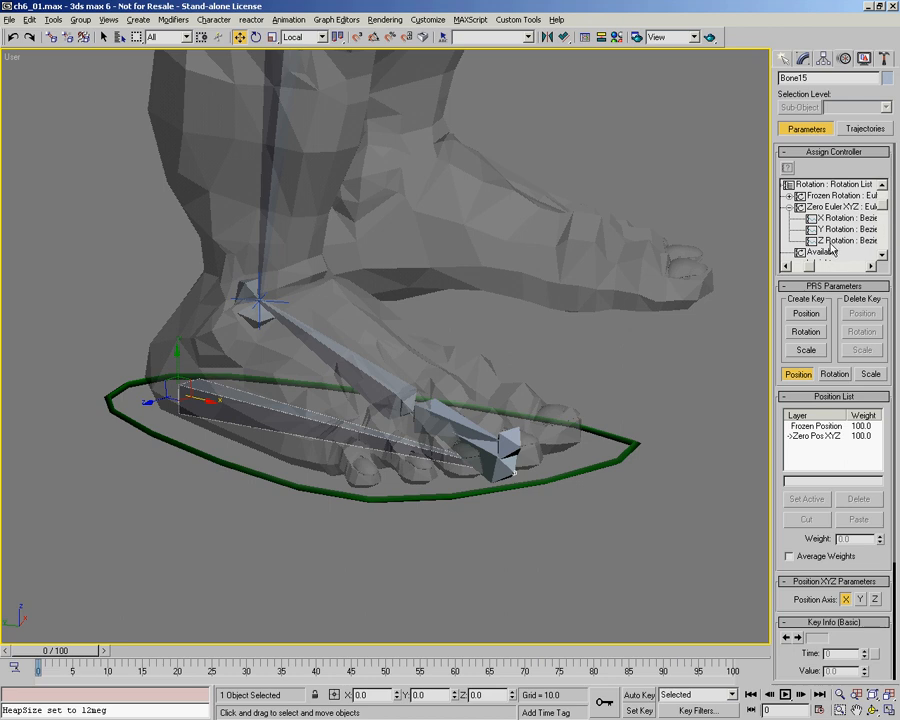
left_click(826, 241)
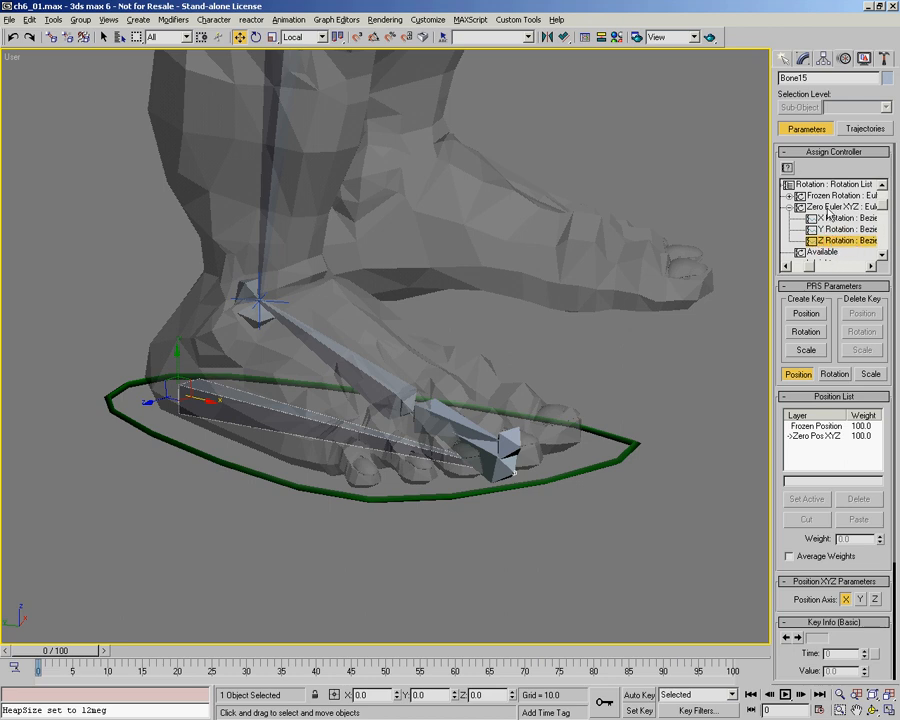
left_click(788, 169)
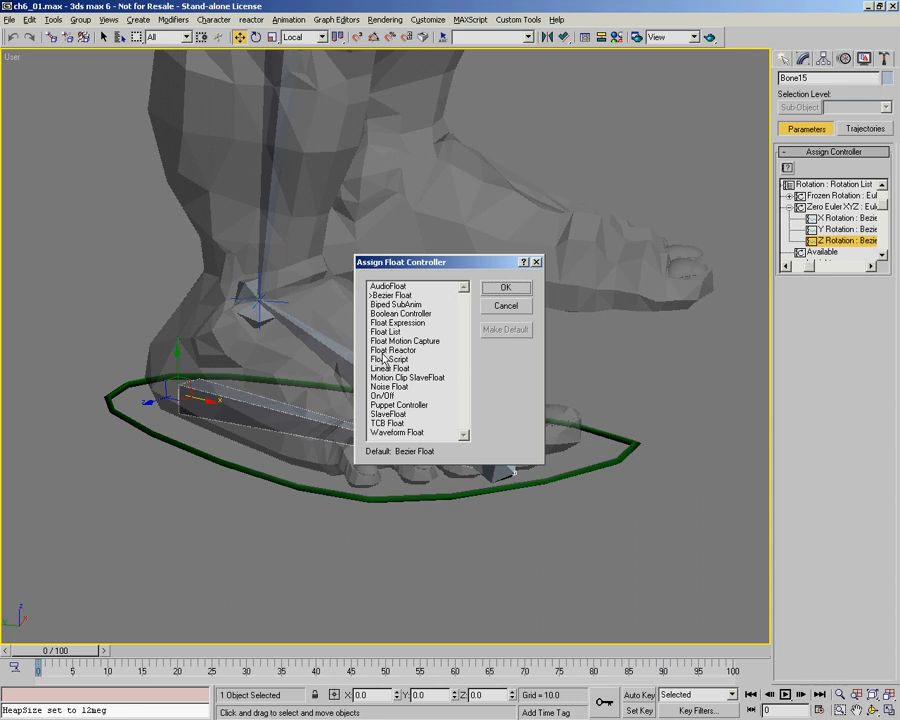
left_click(392, 350)
left_click(505, 287)
left_click_drag(722, 184, 90, 71)
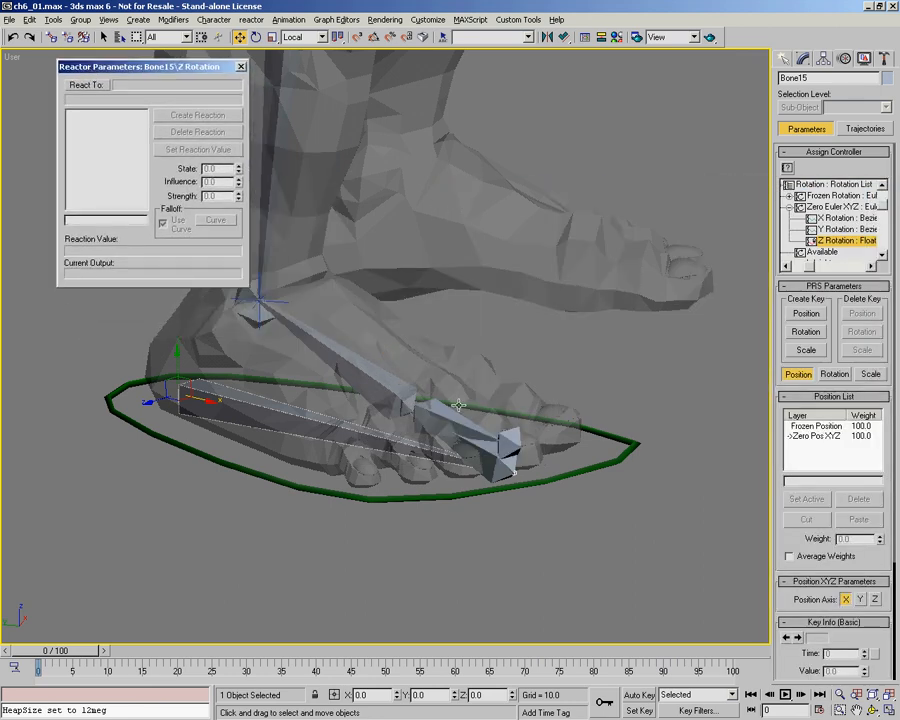
Step: Assign a Float Reactor controller to the Zero Euler Z Rotation of the toe bone, Bone16, and move its parameters window aside
left_click(474, 447)
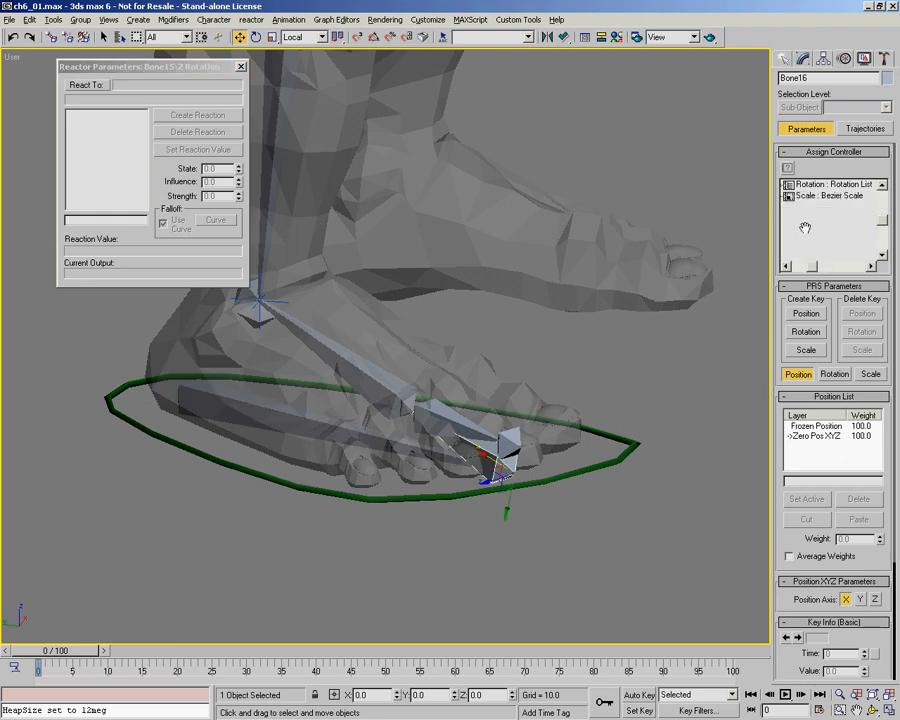
left_click(800, 196)
left_click(807, 217)
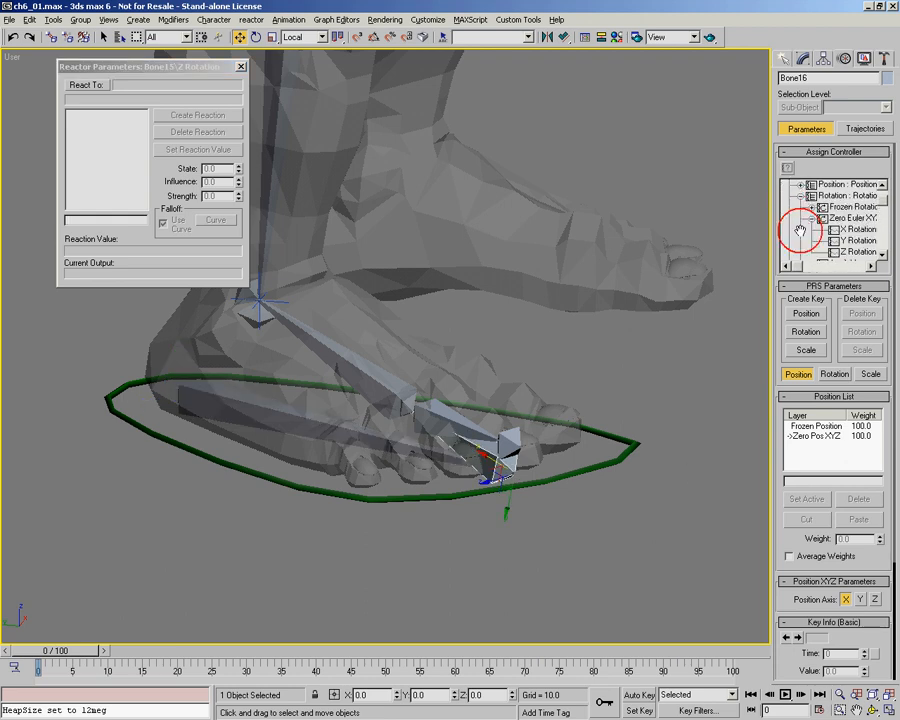
left_click(824, 241)
left_click(787, 167)
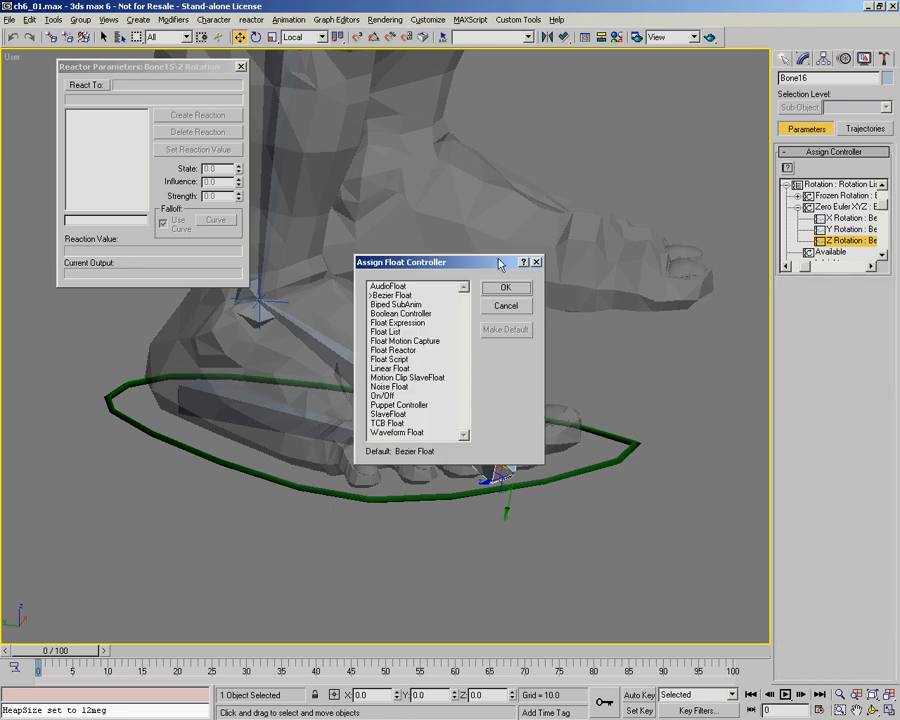
double_click(393, 350)
left_click_drag(735, 192, 561, 74)
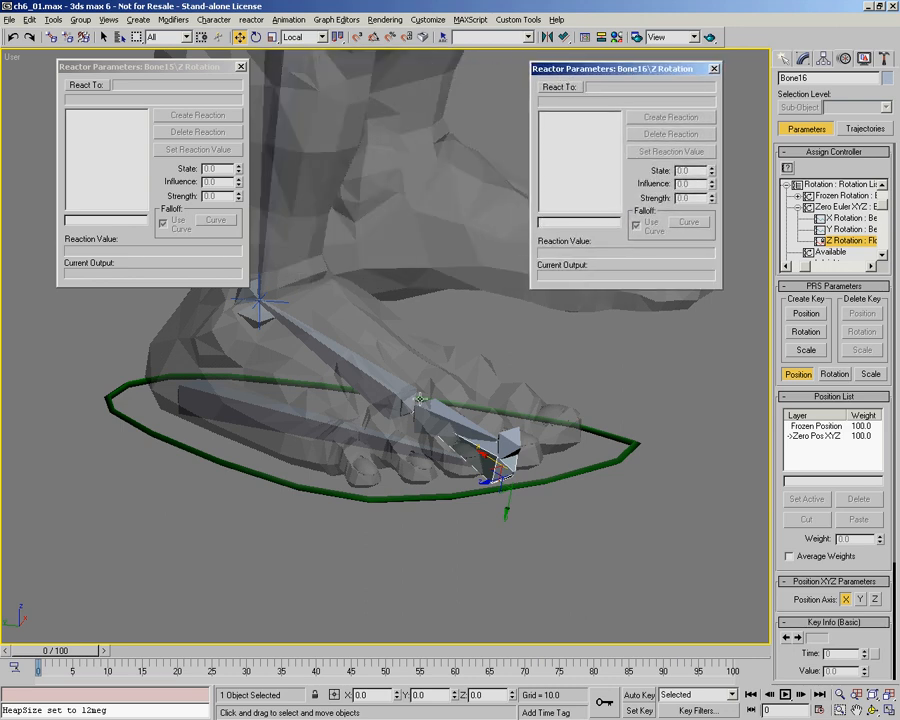
Step: Assign a Float Reactor controller to the Zero Euler Z Rotation of Bone17, the bone running up to the ankle
left_click(472, 401)
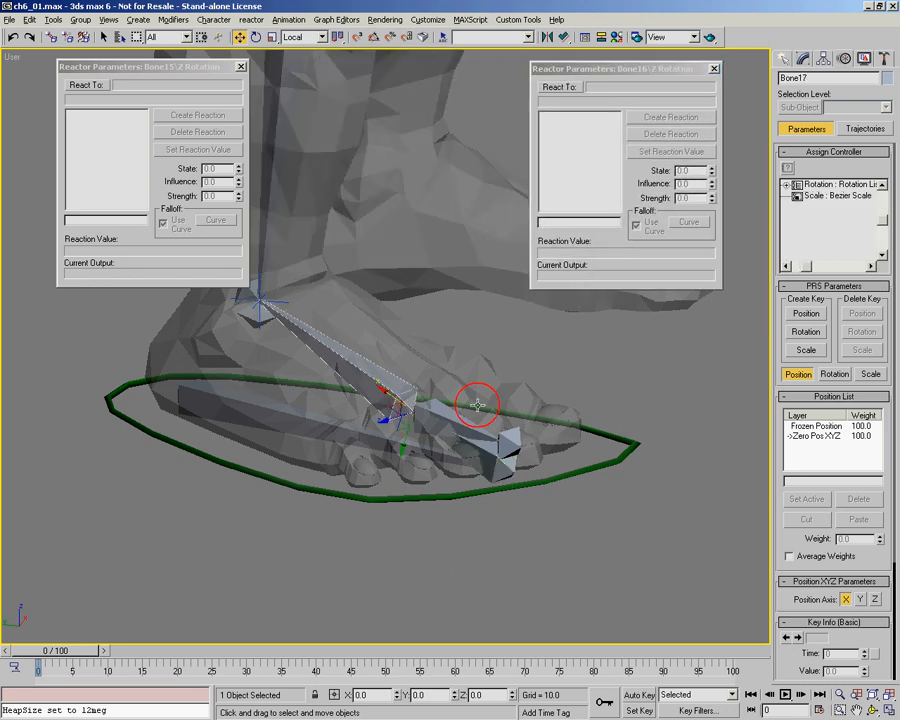
left_click(786, 185)
left_click(797, 207)
left_click(833, 241)
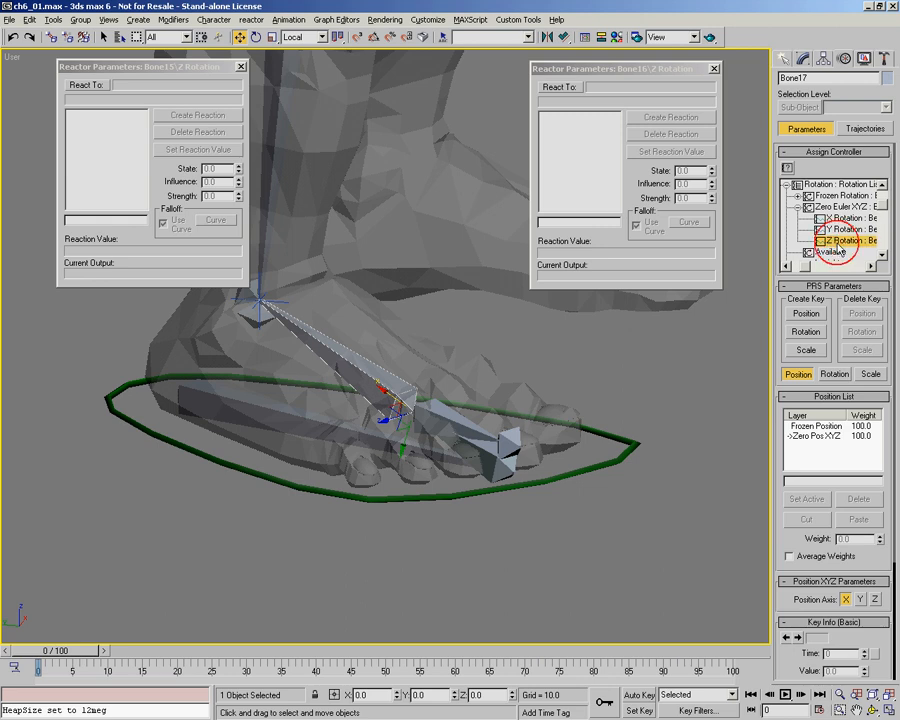
left_click(788, 169)
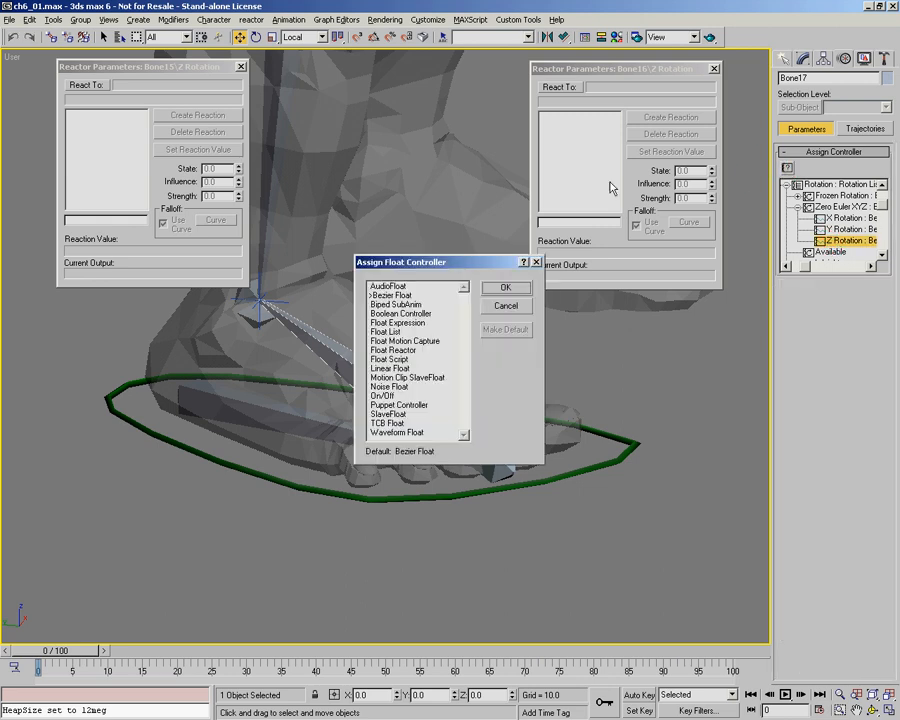
double_click(400, 350)
Step: Arrange the three Reactor Parameters windows side by side above the foot in the order Bone15, Bone17, Bone16
left_click_drag(775, 187, 363, 69)
left_click_drag(176, 67, 169, 65)
left_click_drag(341, 63, 335, 63)
left_click(613, 68)
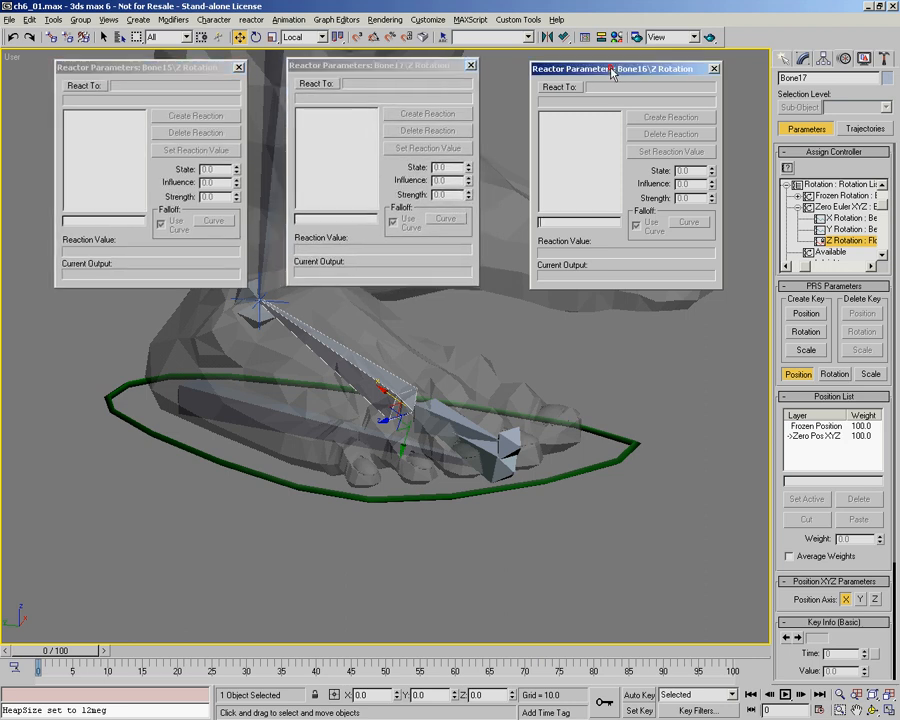
left_click_drag(613, 68, 600, 66)
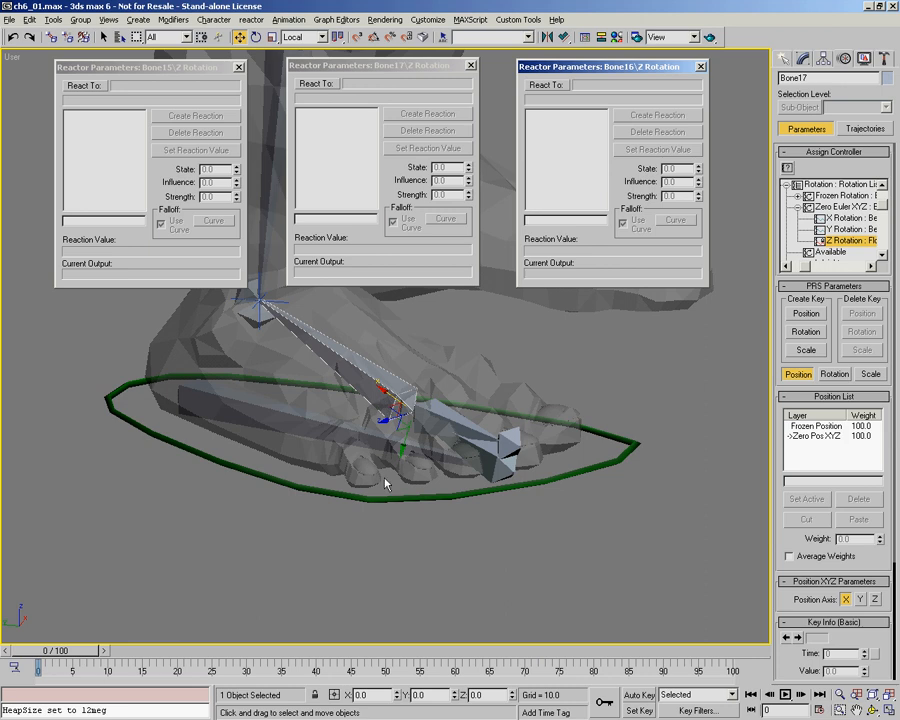
Step: Make Bone15's Z Rotation reactor react to the footRoll attribute in Rectangle01's footControls Attribute Holder
left_click(786, 60)
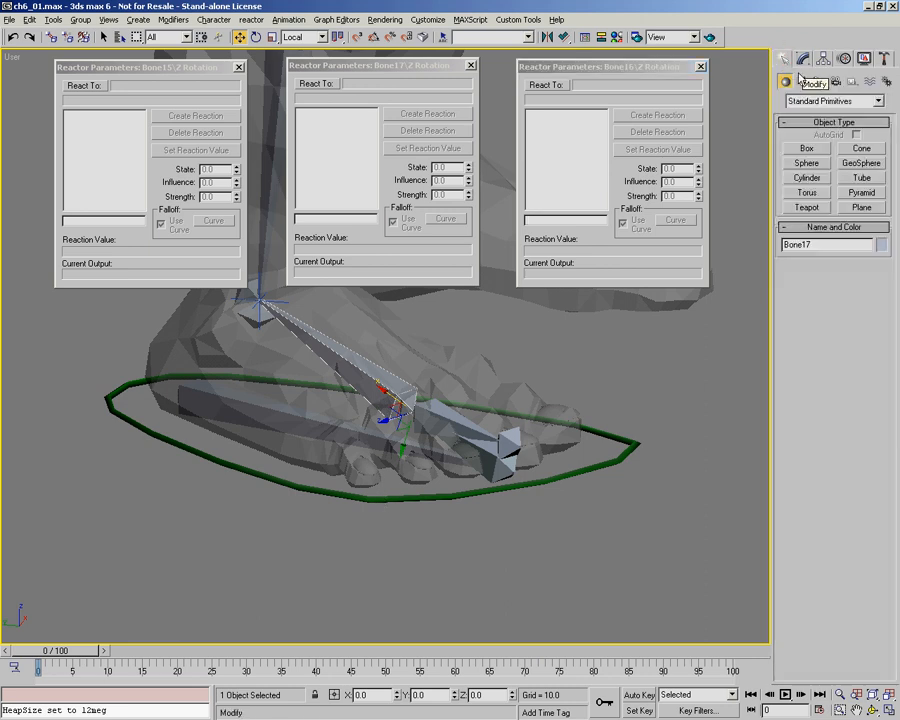
left_click(430, 488)
left_click(805, 60)
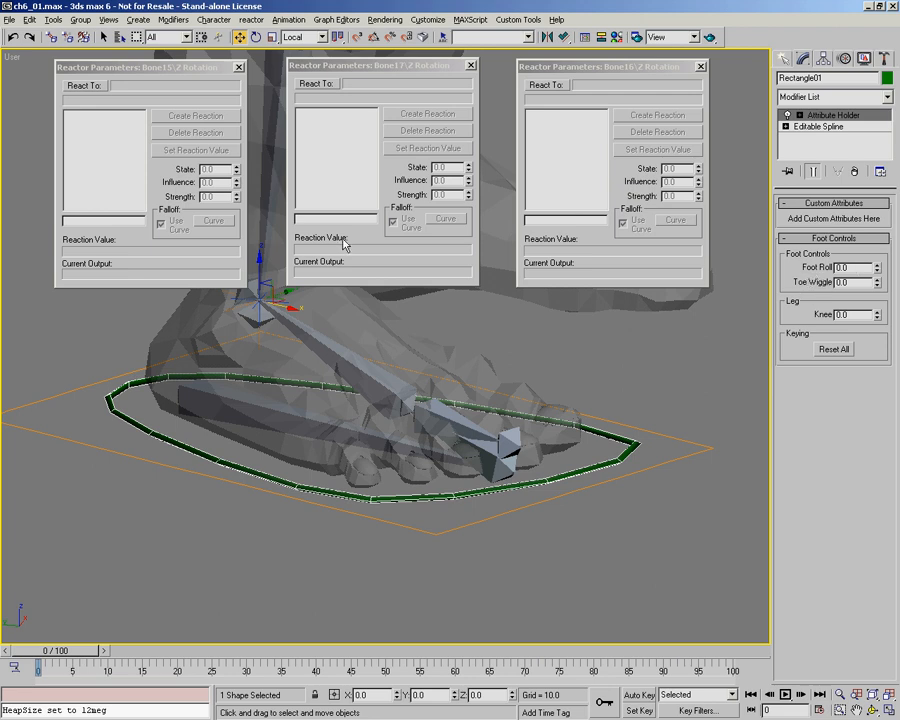
left_click(82, 87)
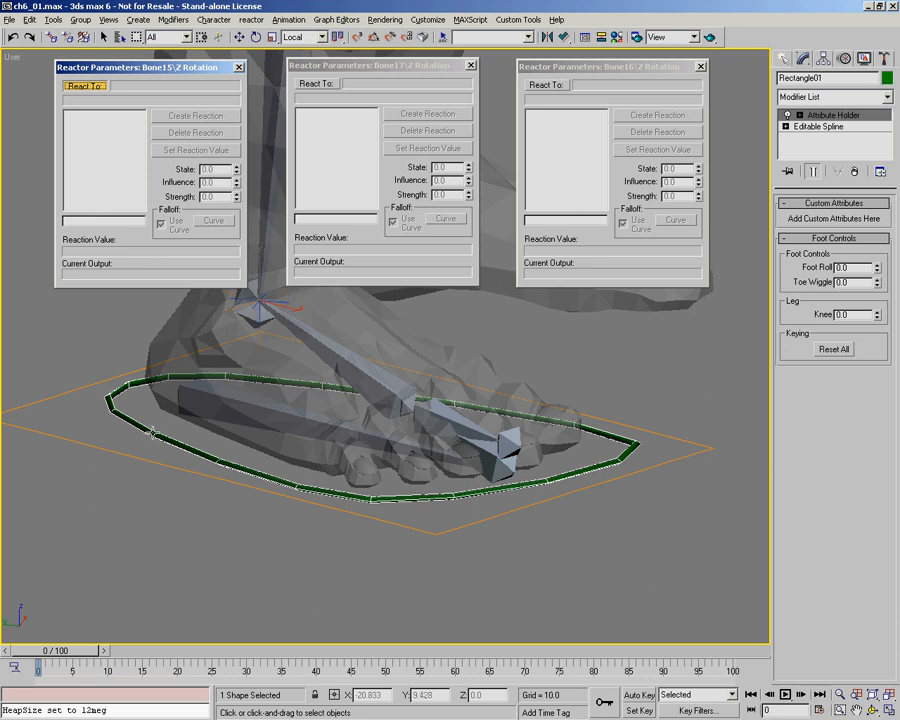
left_click(261, 305)
mouse_move(262, 331)
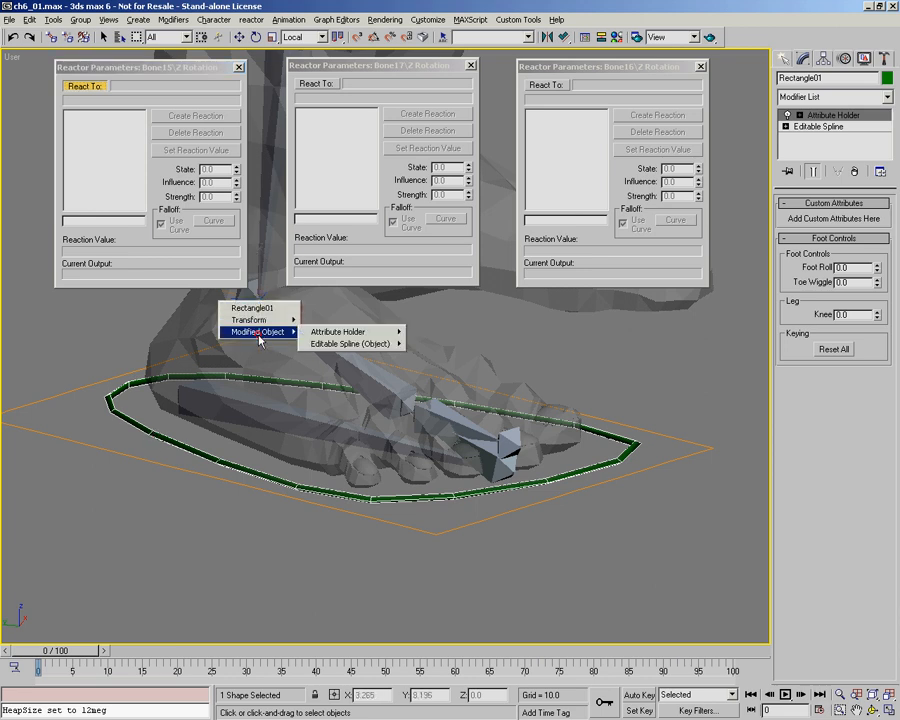
mouse_move(334, 334)
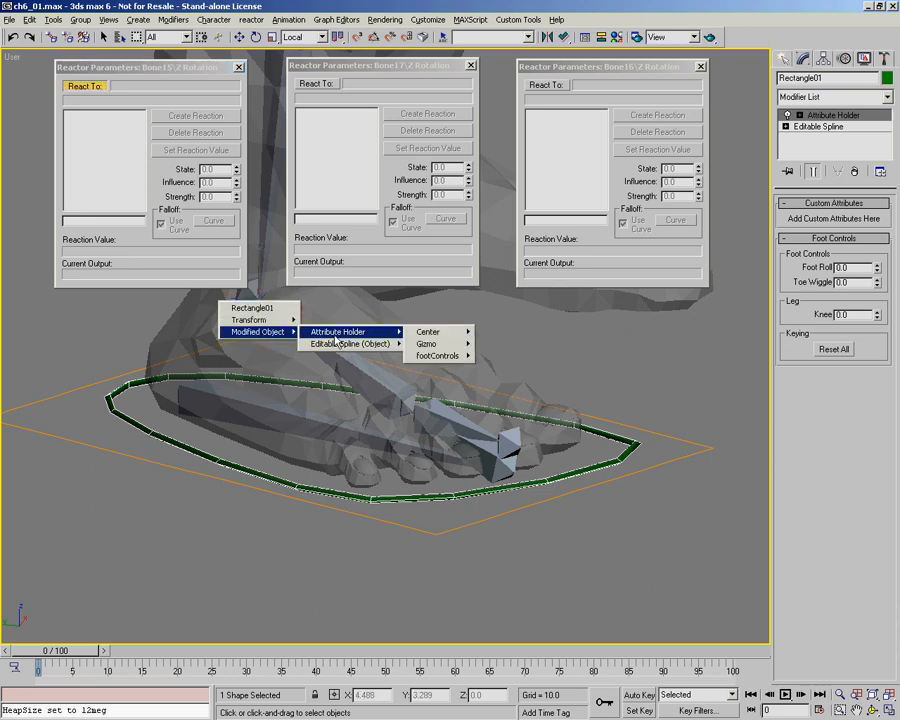
mouse_move(440, 356)
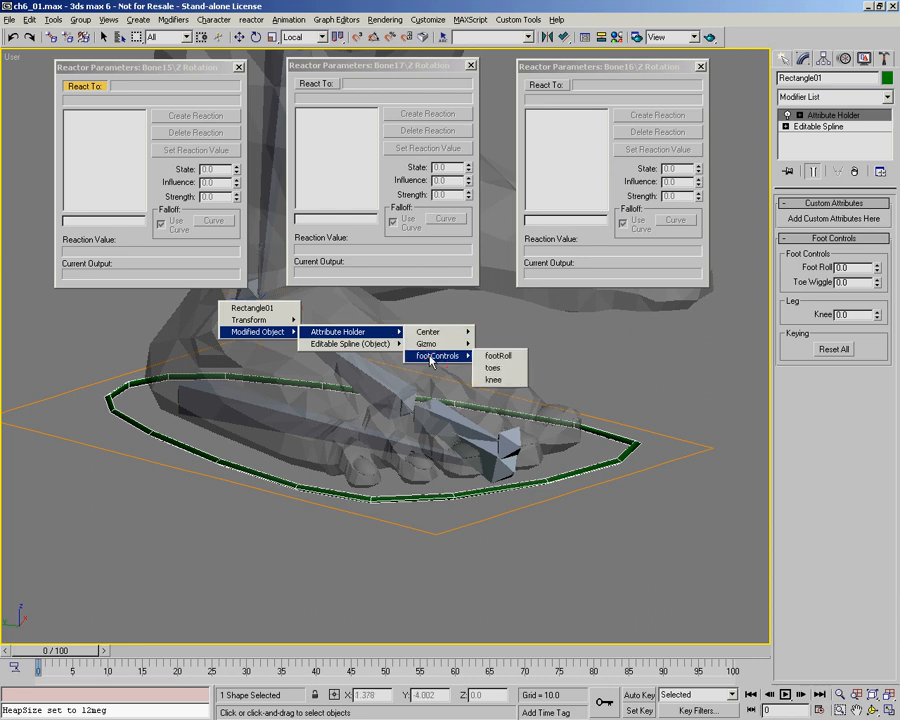
left_click(505, 356)
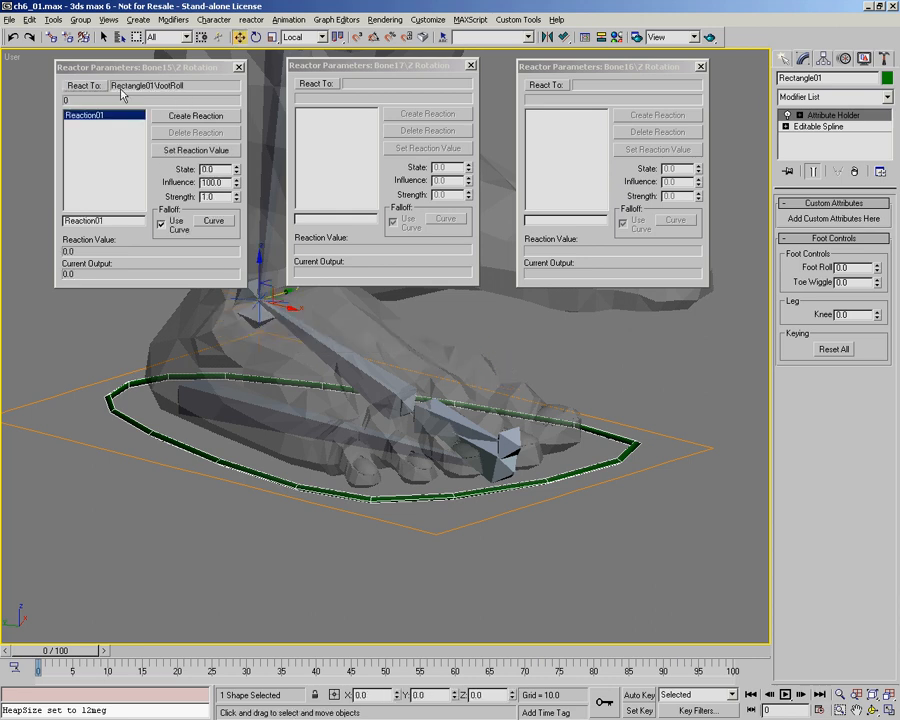
Step: Make Bone17's Z Rotation reactor react to the footRoll attribute in Rectangle01's footControls Attribute Holder
left_click(314, 85)
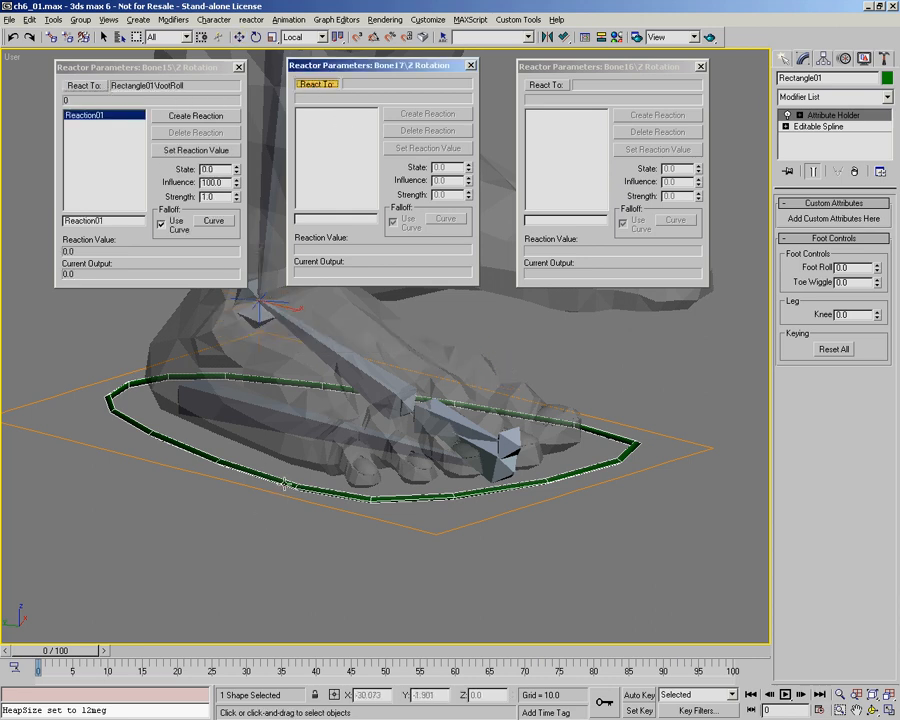
left_click(224, 302)
mouse_move(263, 334)
mouse_move(355, 332)
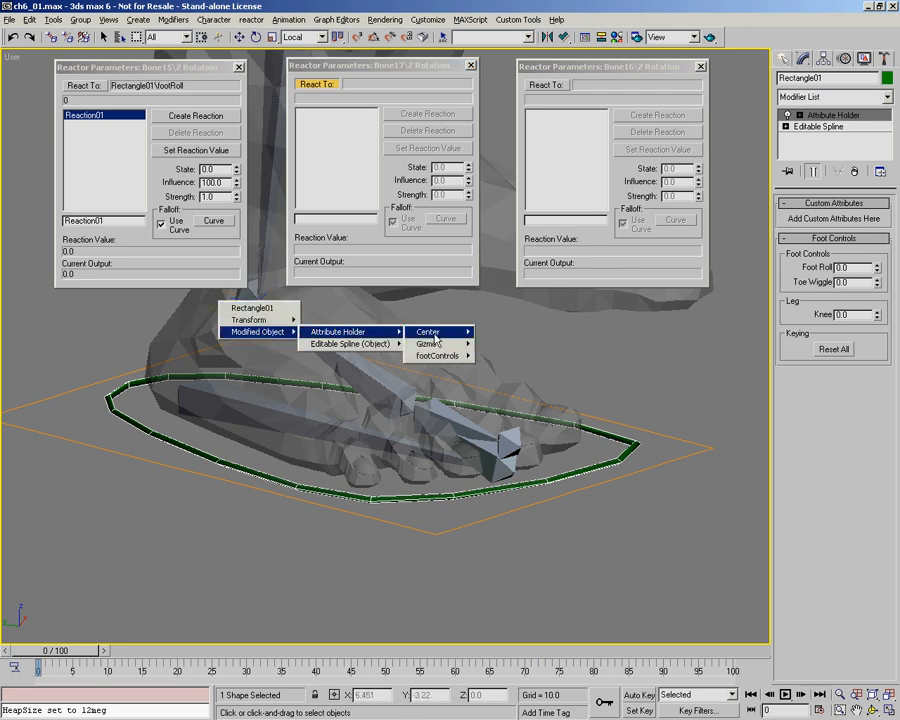
mouse_move(437, 356)
left_click(499, 356)
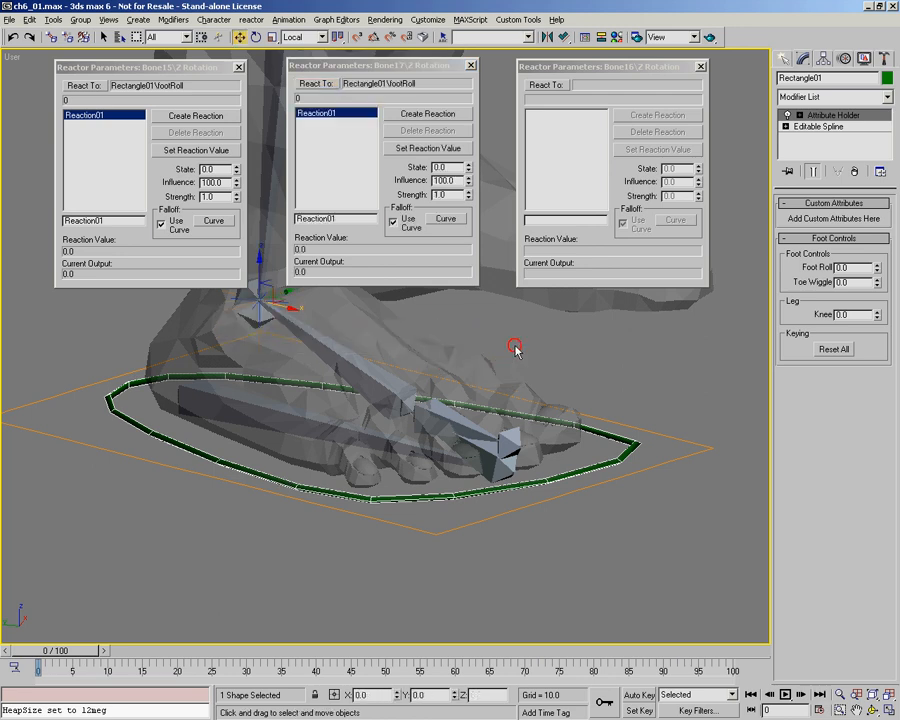
Step: Make Bone16's Z Rotation reactor react to the same footRoll attribute of Rectangle01's footControls
left_click(546, 85)
left_click(316, 487)
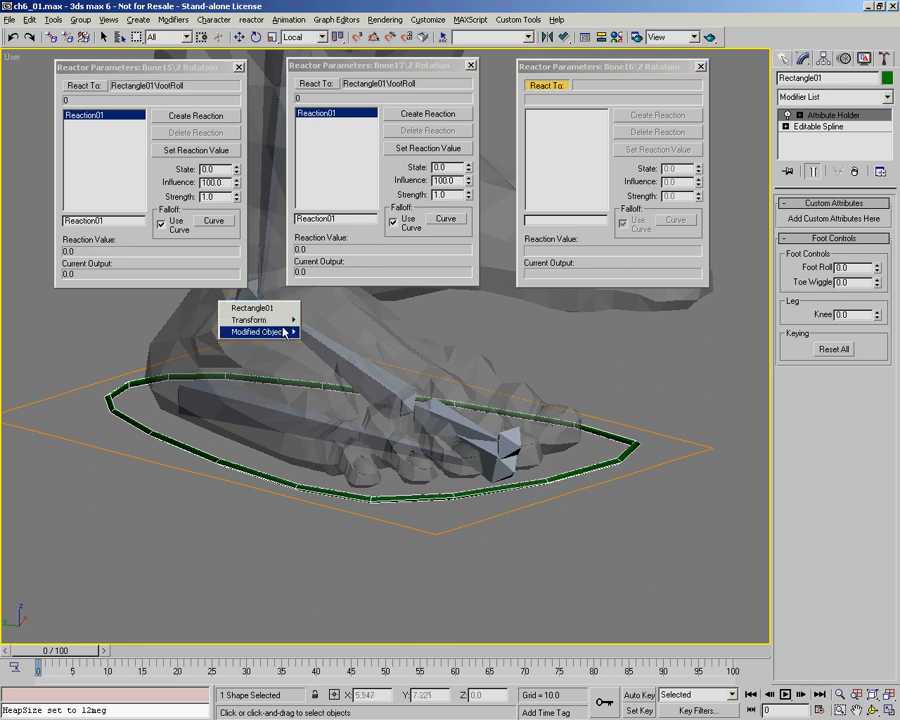
mouse_move(263, 332)
mouse_move(403, 335)
mouse_move(437, 356)
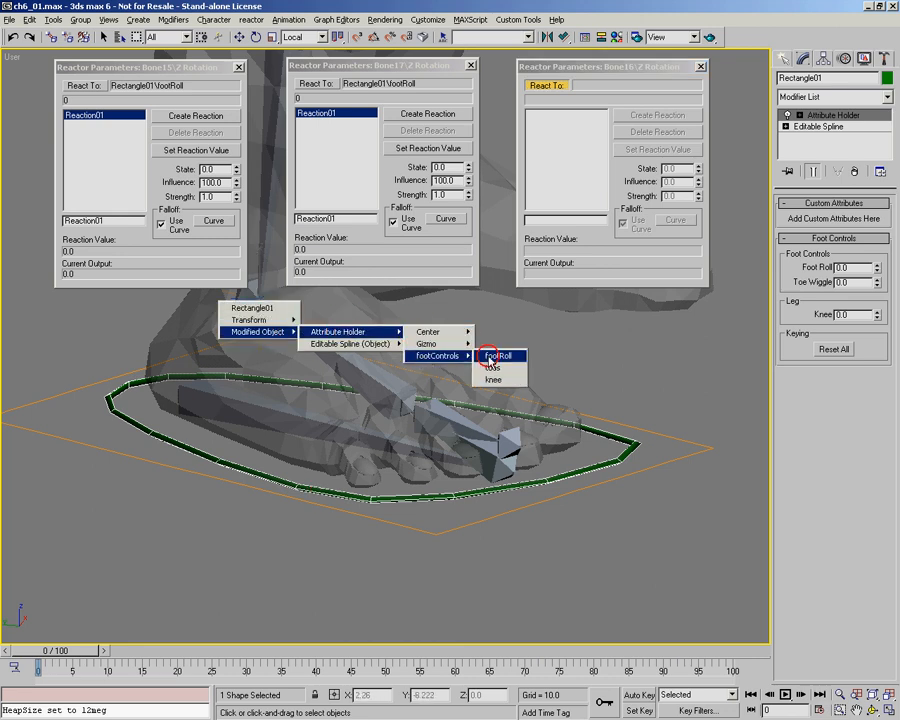
left_click(499, 356)
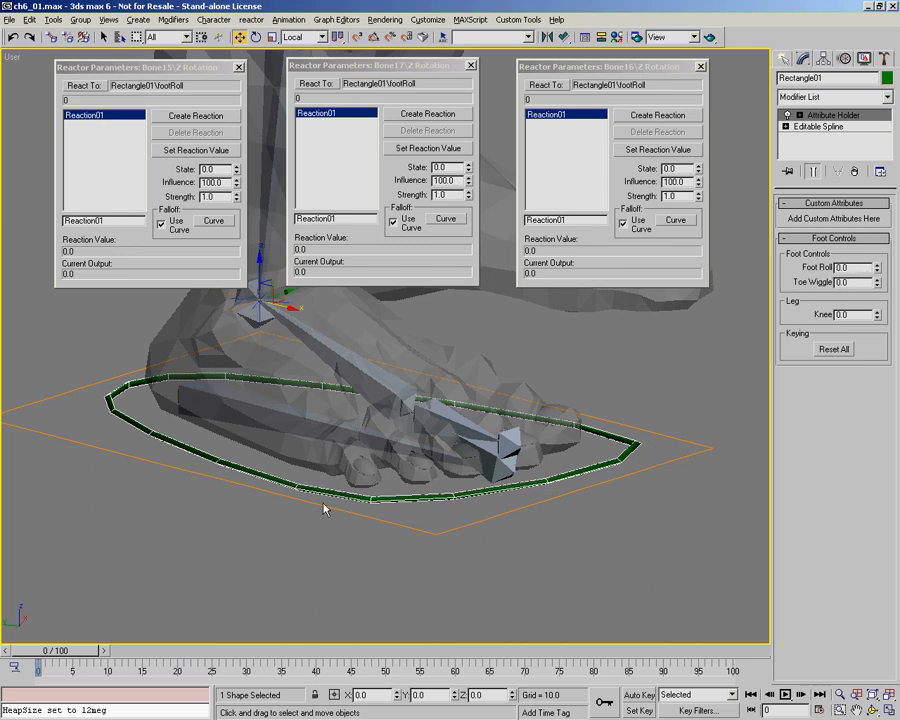
Step: With Auto Key on, key Rectangle01's Foot Roll at -90 on frame 10 and 0 on frame 20
left_click_drag(52, 651, 127, 659)
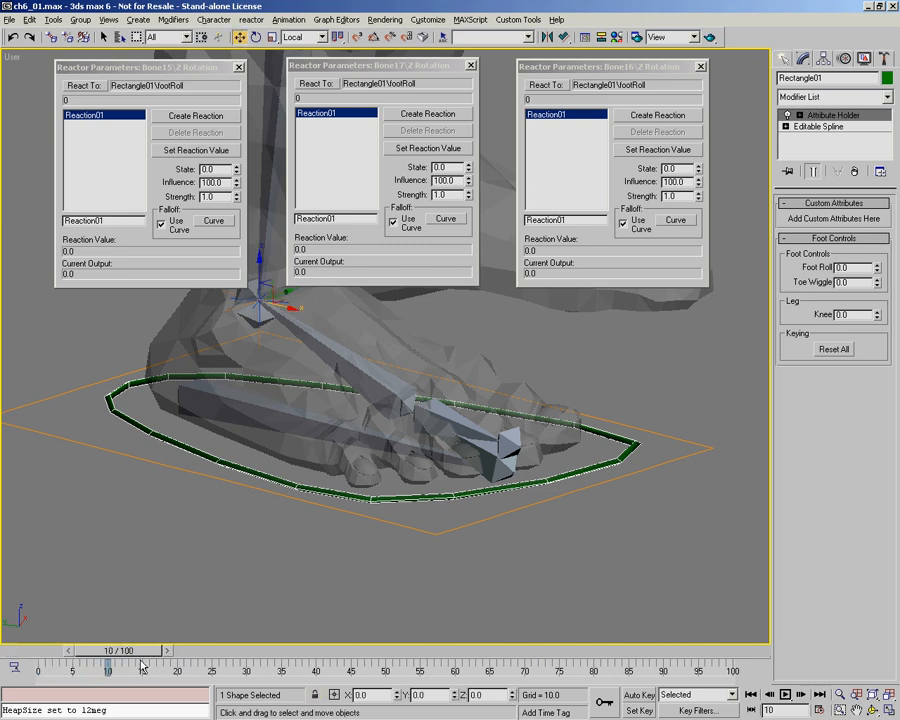
key("n")
left_click_drag(876, 273, 861, 376)
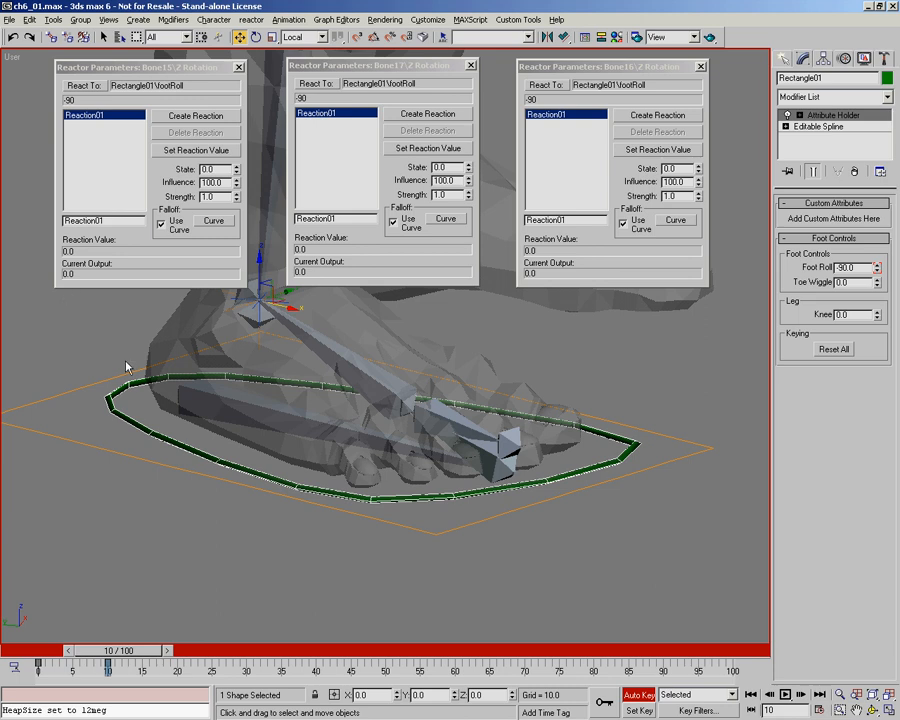
left_click_drag(144, 652, 197, 658)
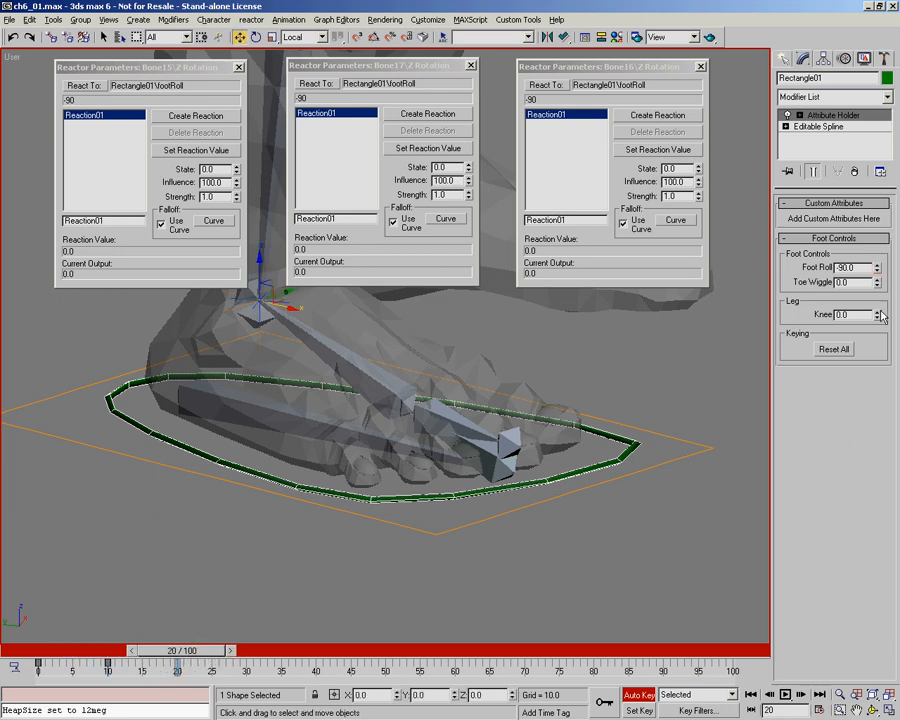
right_click(876, 270)
Step: Key Foot Roll at 45 on frame 30 and 90 on frame 40, and return to frame 0 with Auto Key off
left_click_drag(197, 658, 247, 656)
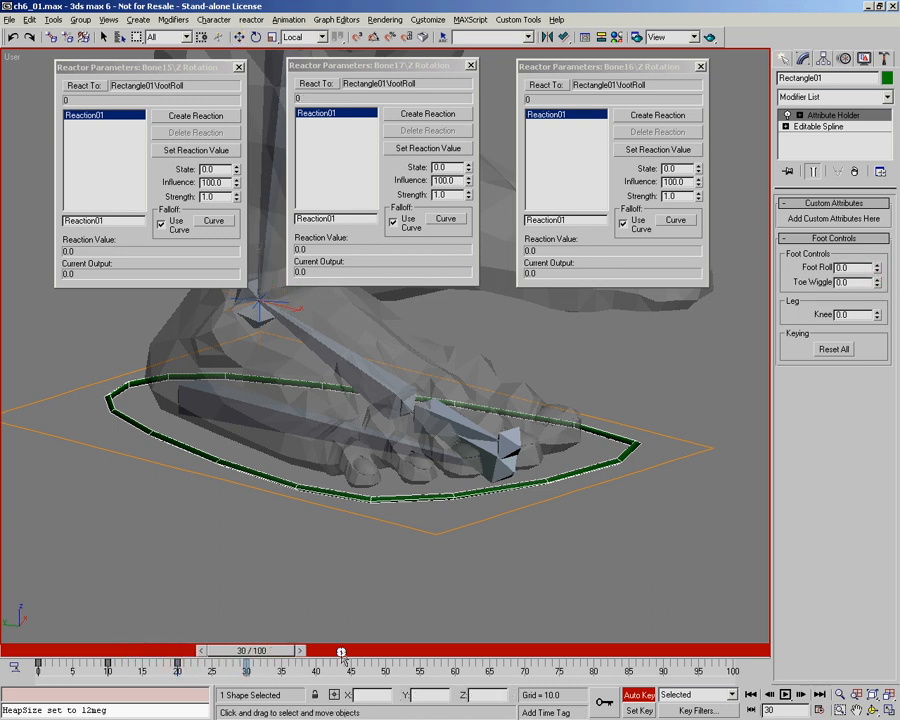
left_click(857, 268)
type("45")
key("Return")
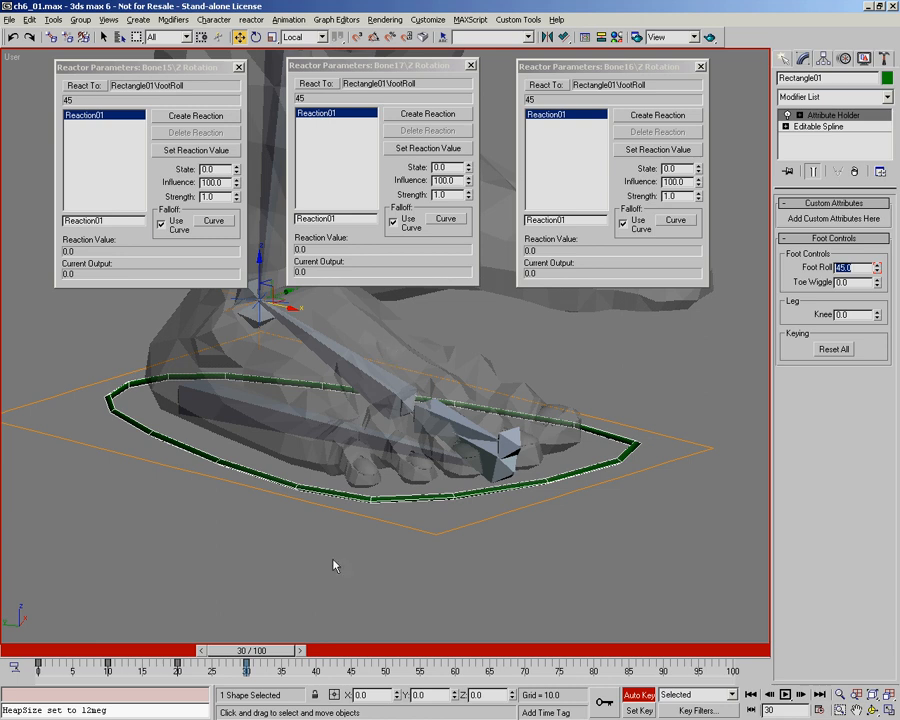
left_click_drag(276, 657, 346, 656)
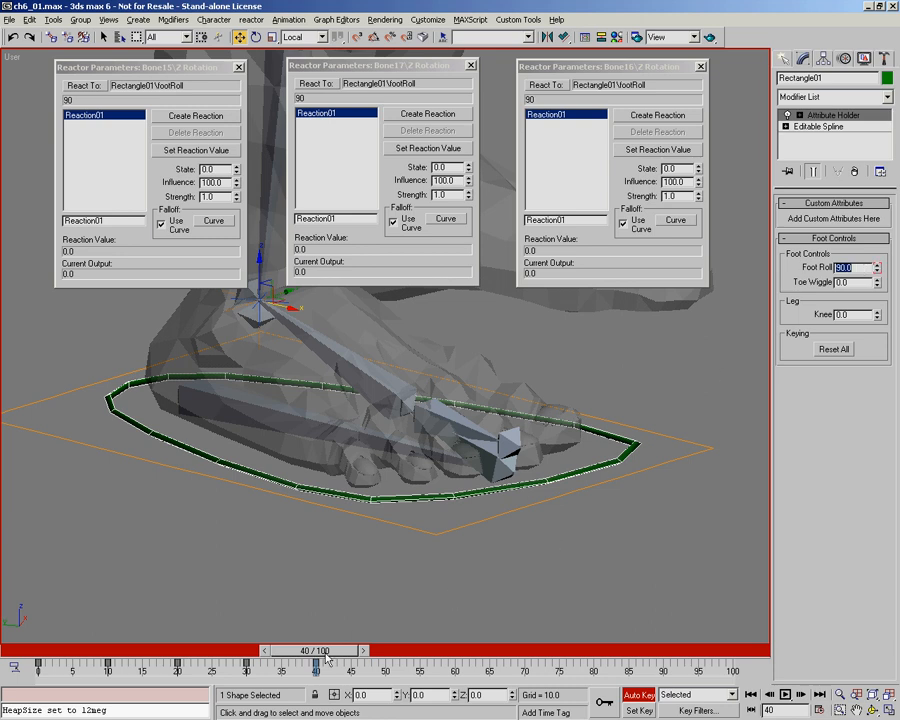
left_click_drag(328, 655, 27, 652)
key("w")
Step: At frame 10, create a new reaction for Bone15's Z Rotation and set its State to about 1.43
middle_click_drag(370, 470, 397, 442, "alt")
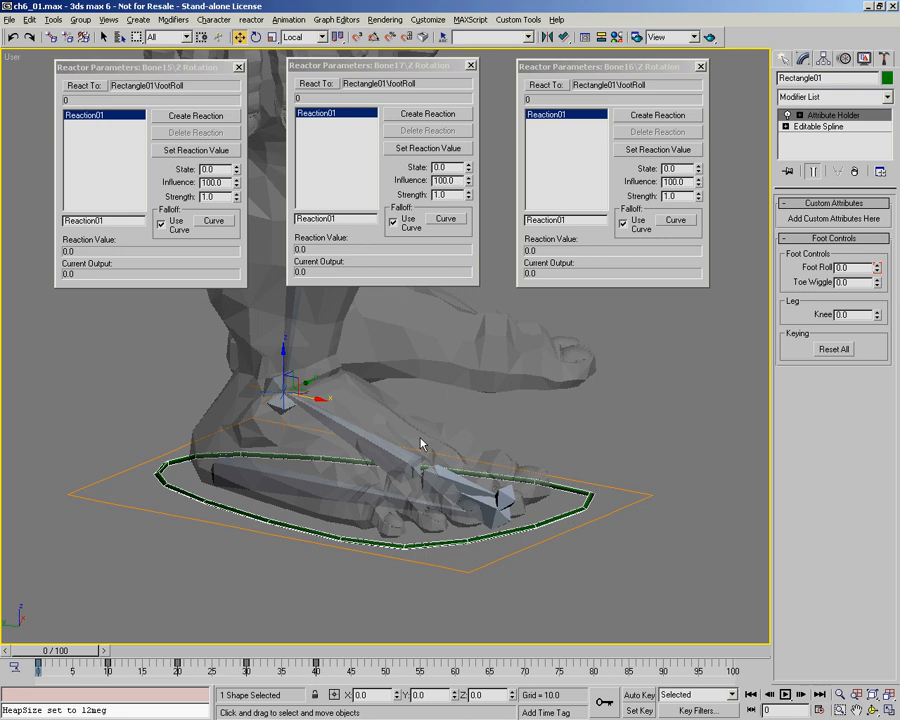
left_click_drag(76, 650, 145, 657)
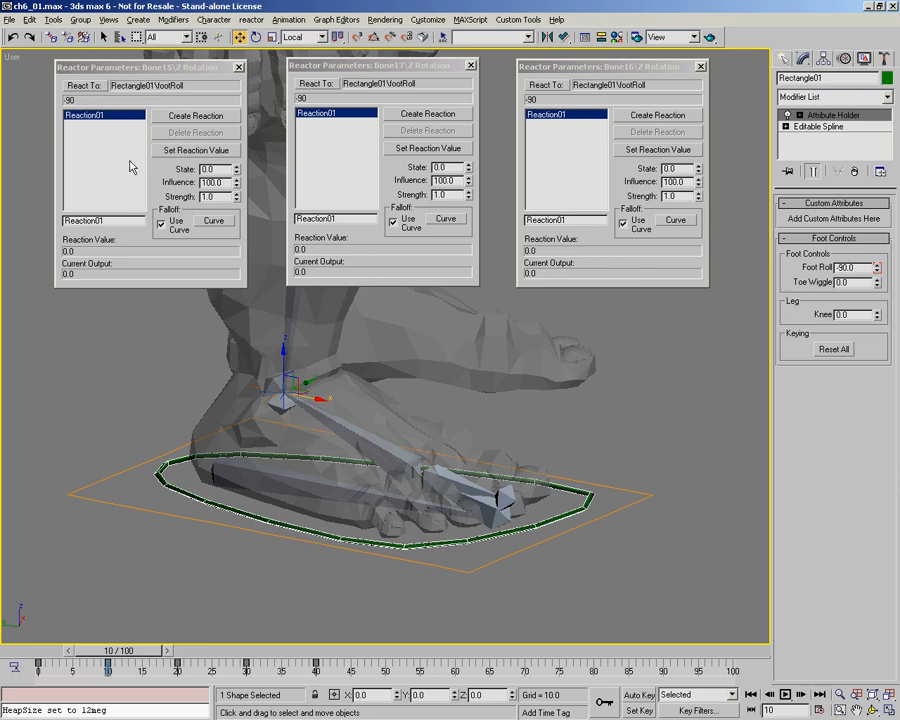
left_click(182, 116)
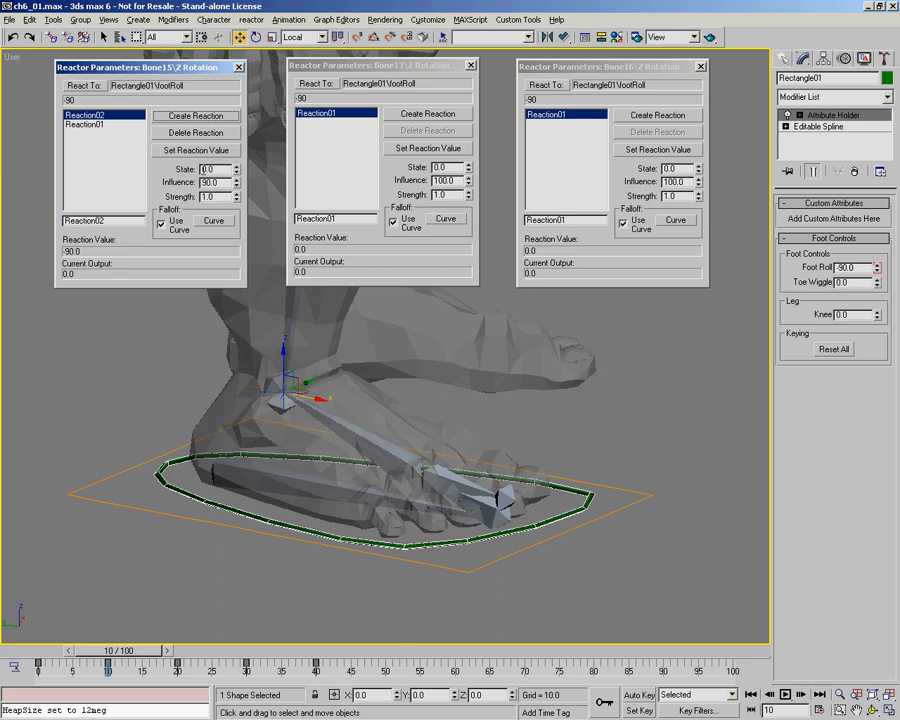
left_click_drag(237, 174, 246, 67)
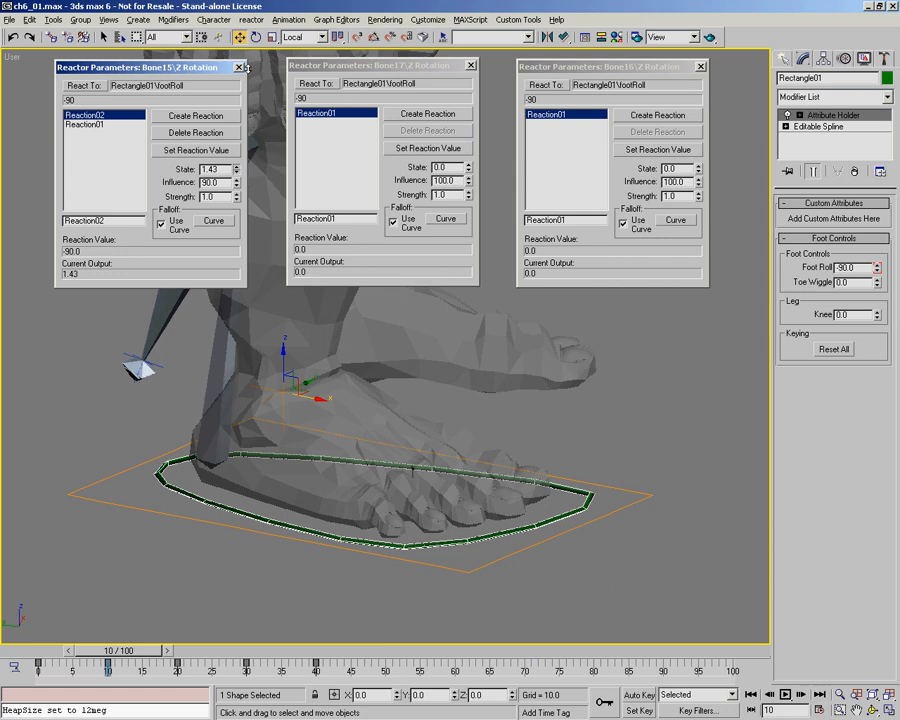
Step: Refine the State of Bone15's -90 reaction to 1.5, checking the heel pivot from the left side and at an angle
middle_click_drag(328, 450, 375, 392, "alt")
key("l")
key("ctrl+alt+z")
key("alt+z")
left_click_drag(357, 573, 359, 544)
left_click_drag(236, 174, 235, 169)
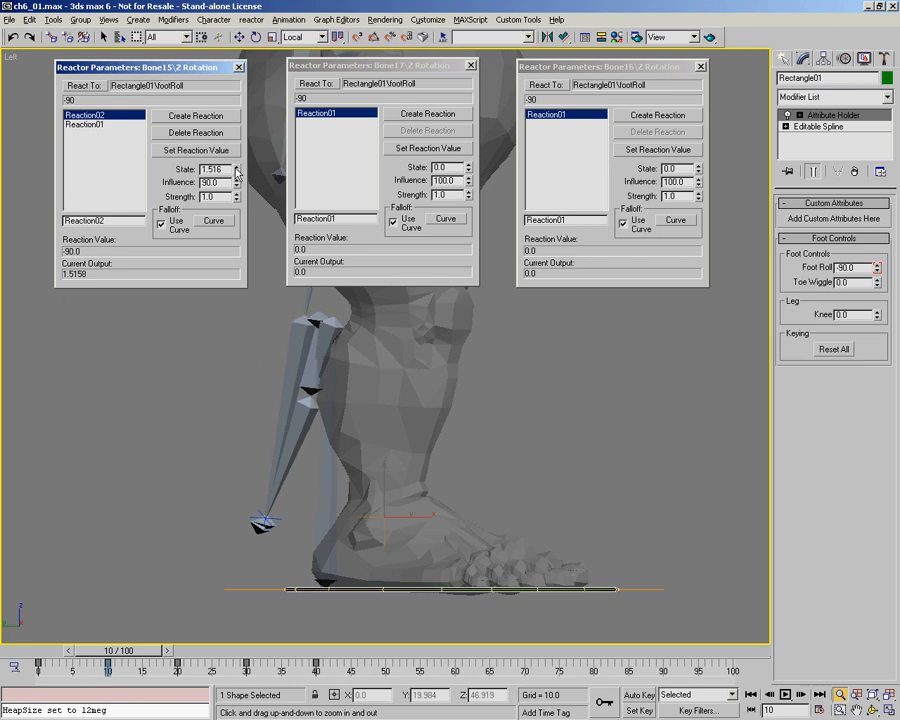
middle_click_drag(432, 430, 392, 400)
key("ctrl+r")
left_click_drag(383, 416, 320, 390)
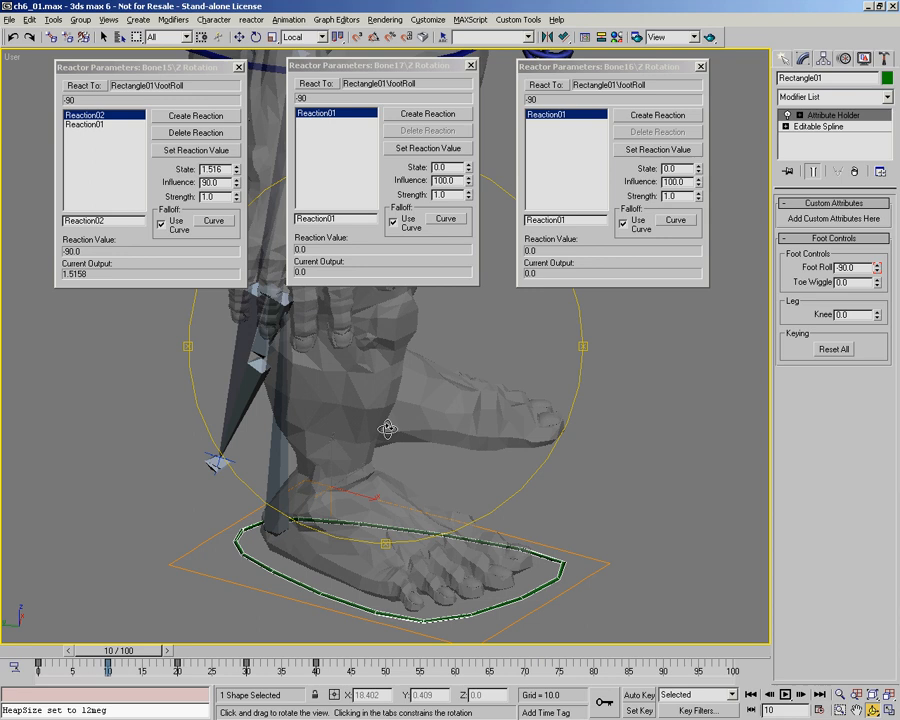
double_click(216, 169)
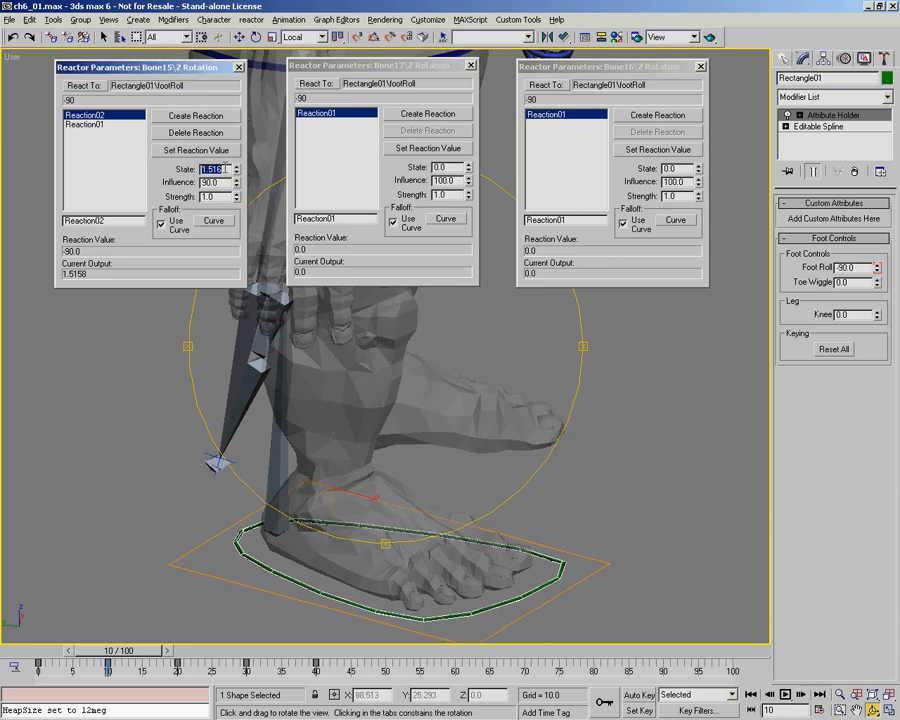
middle_click_drag(319, 413, 296, 387)
left_click_drag(319, 402, 348, 382)
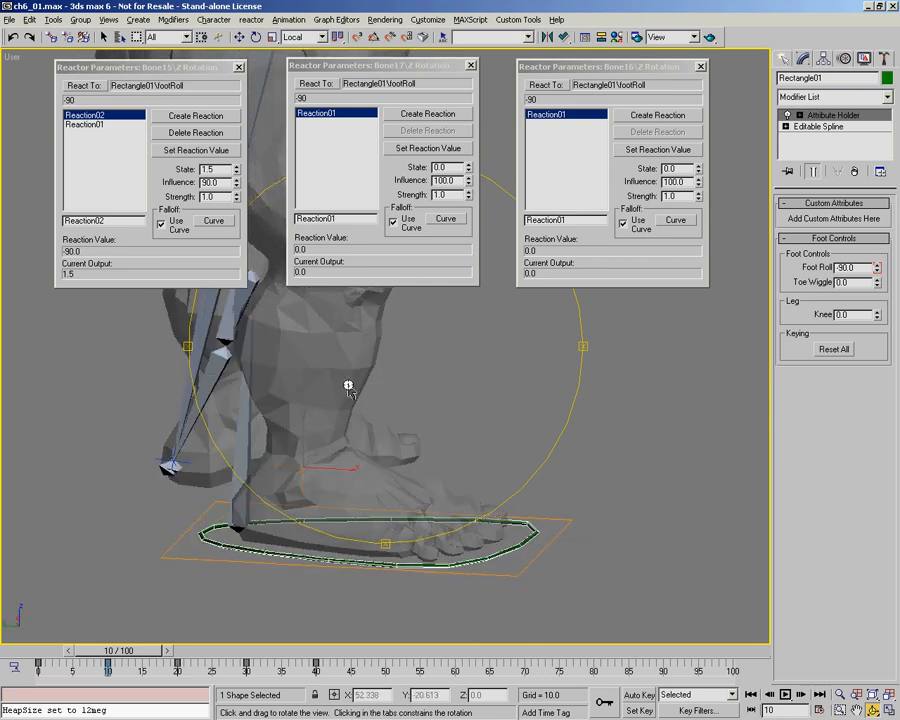
key("w")
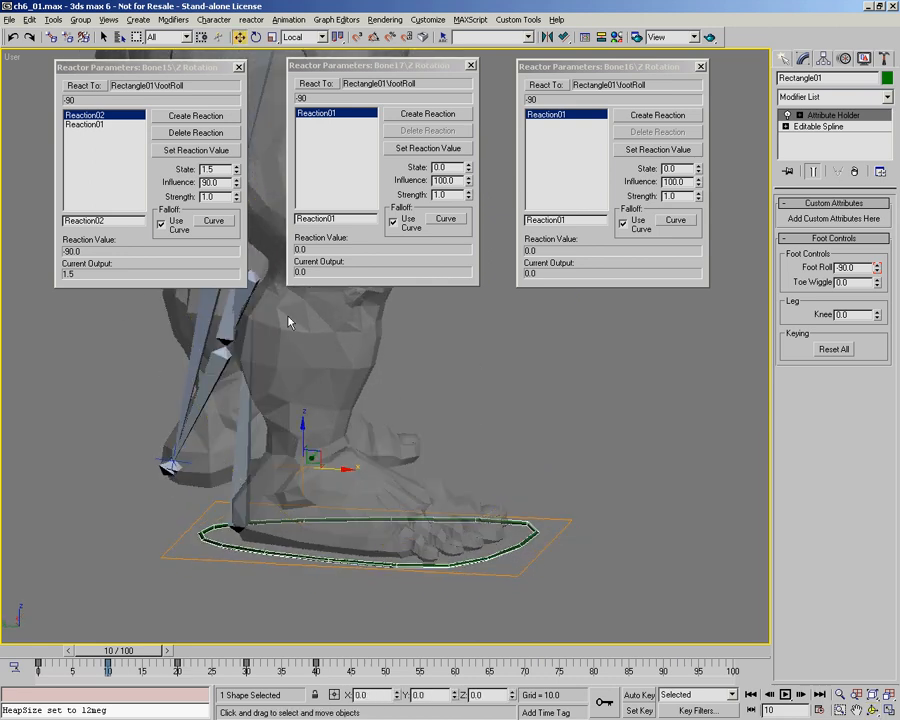
Step: At frame 30, create a new reaction for Bone17's Z Rotation and set its State to -0.82
key("ctrl+r")
left_click_drag(290, 333, 268, 660)
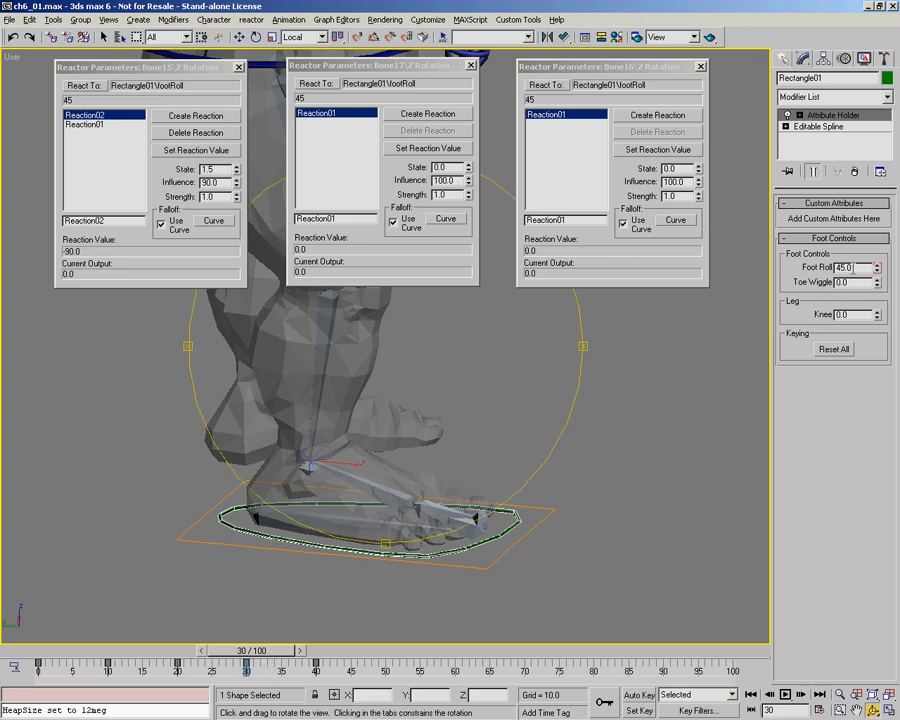
mouse_move(373, 69)
left_mouse_down()
mouse_move(386, 70)
mouse_move(370, 70)
left_mouse_up()
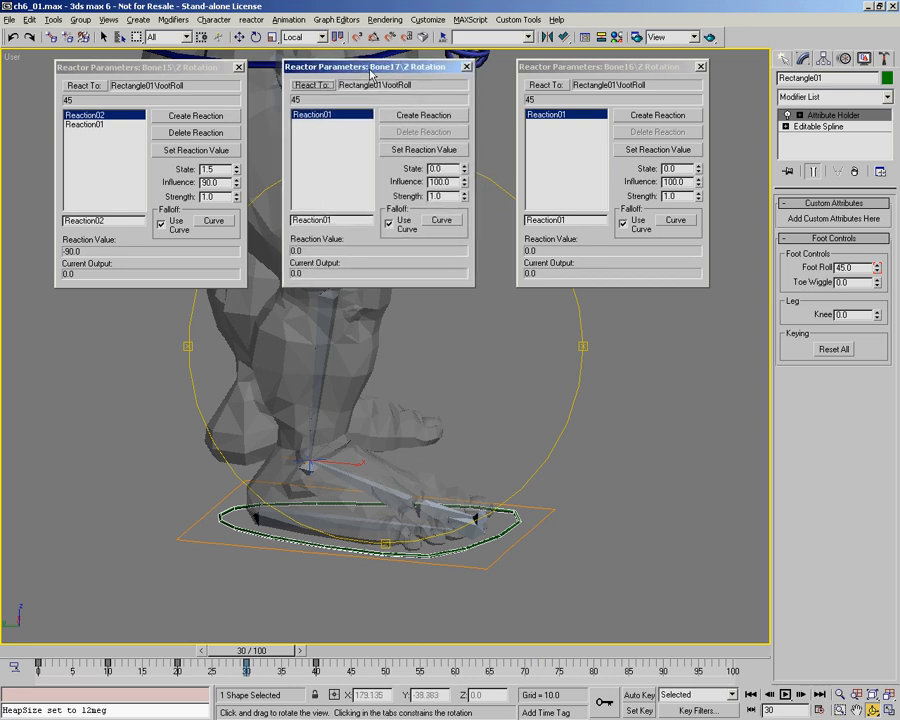
left_click(412, 118)
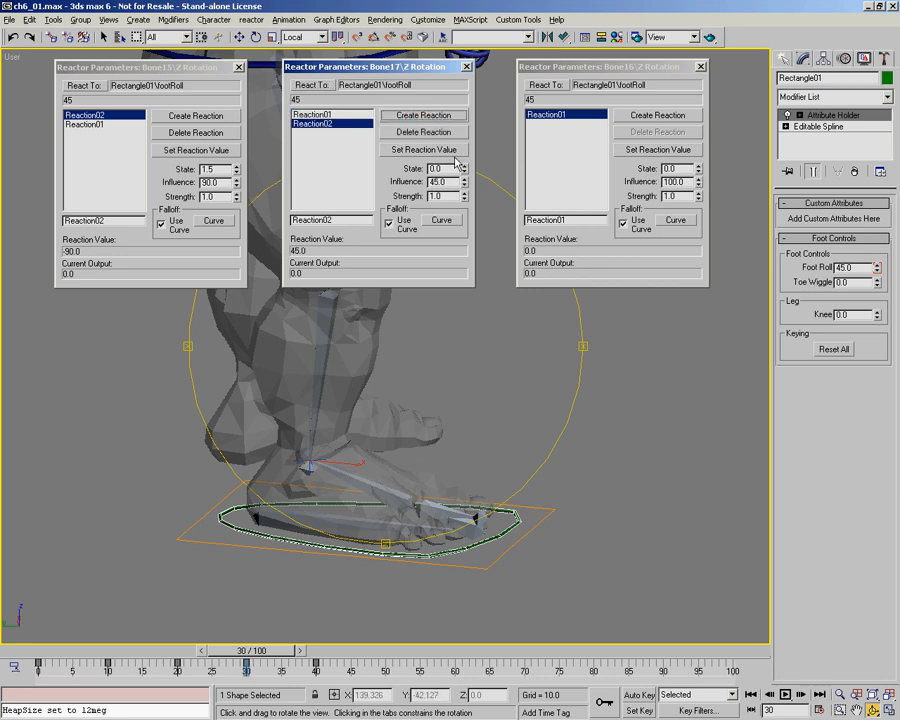
left_click_drag(464, 172, 470, 224)
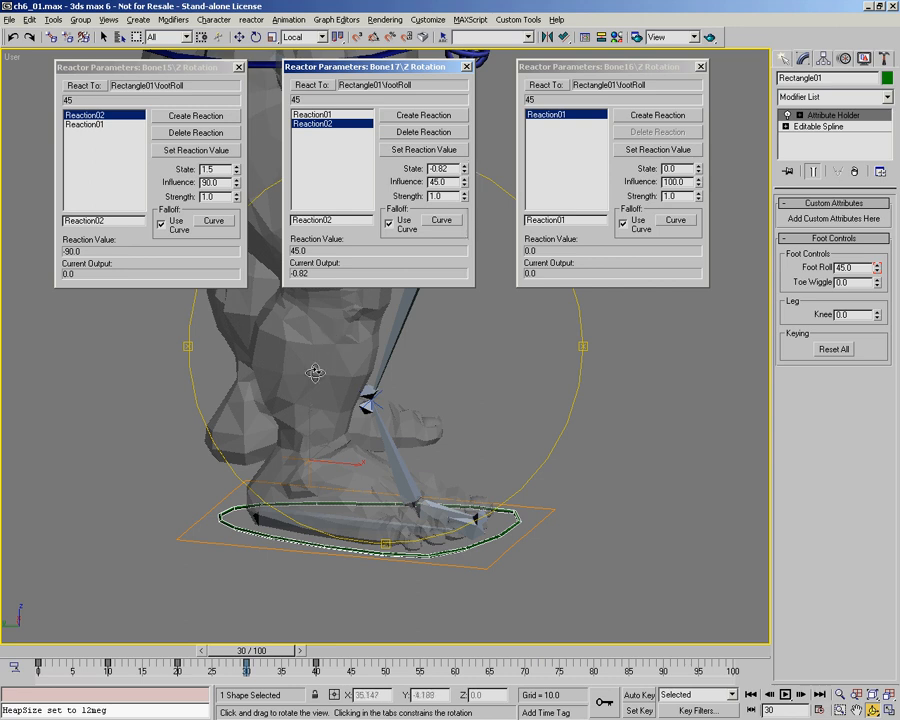
Step: At frame 40, create a Bone16 reaction with State -1.08 and another Bone17 reaction with State 0
left_click_drag(262, 657, 333, 652)
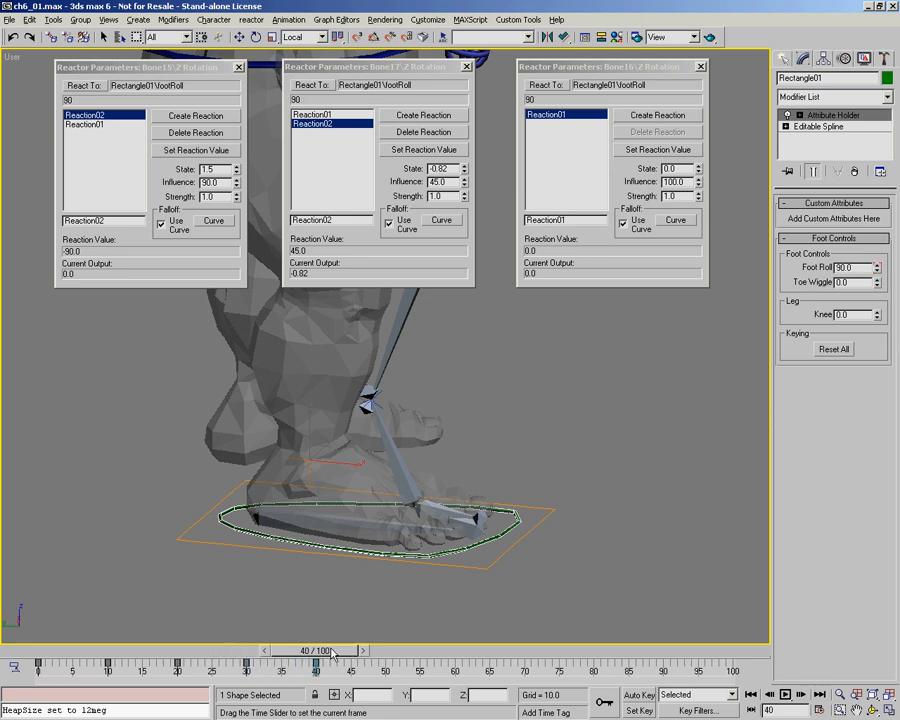
key("ctrl+r")
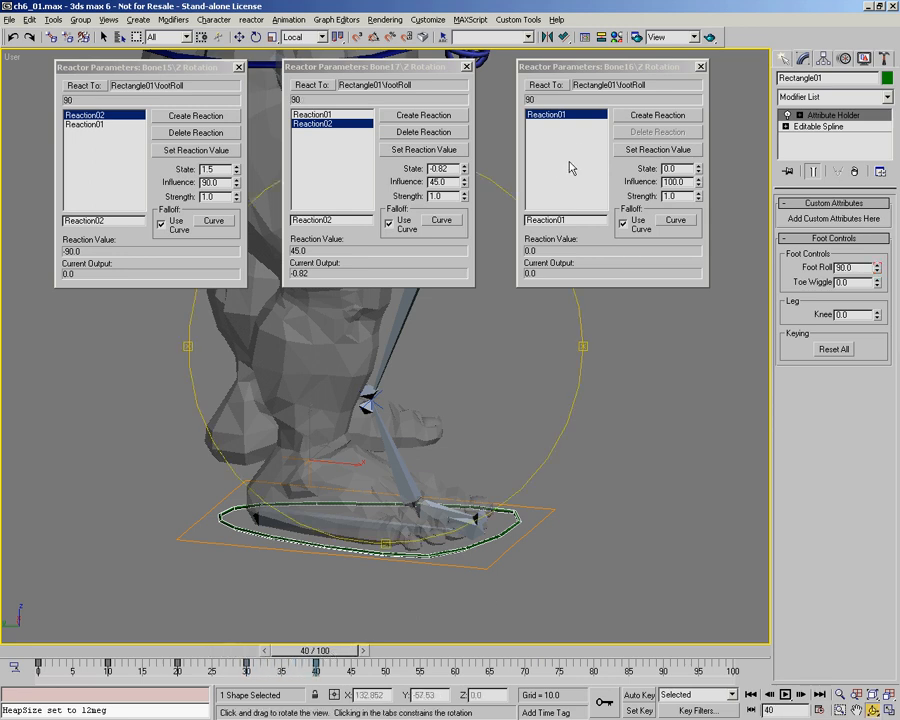
left_click(658, 116)
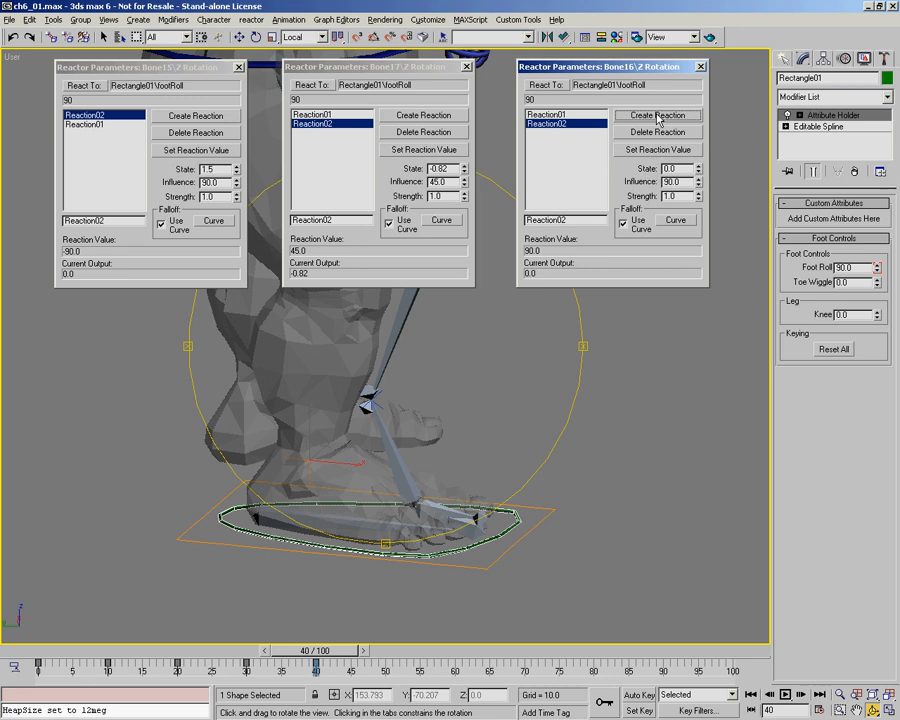
left_click_drag(699, 171, 709, 244)
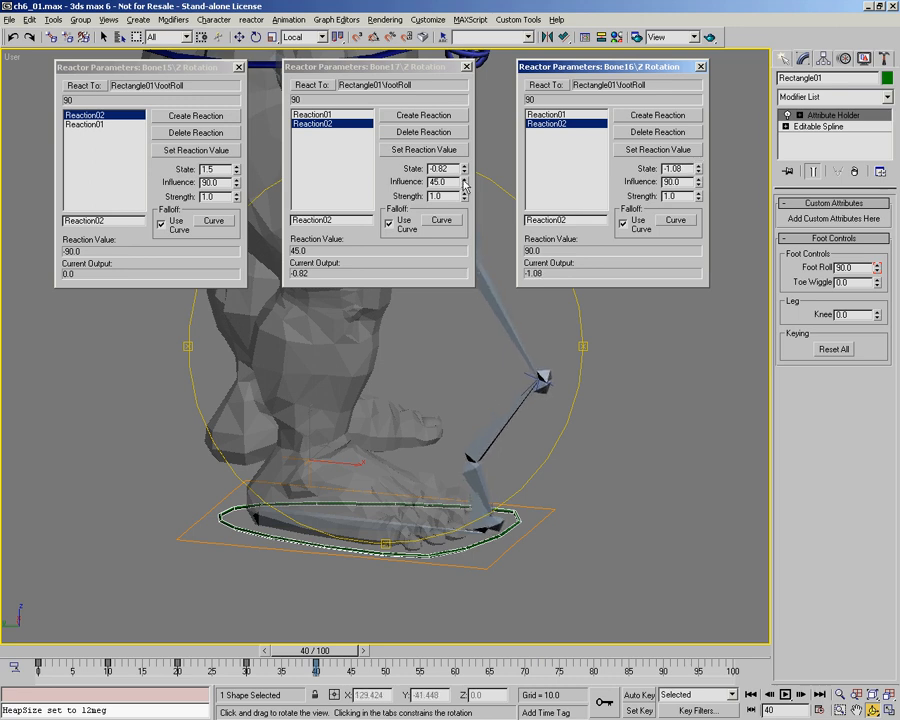
left_click(406, 117)
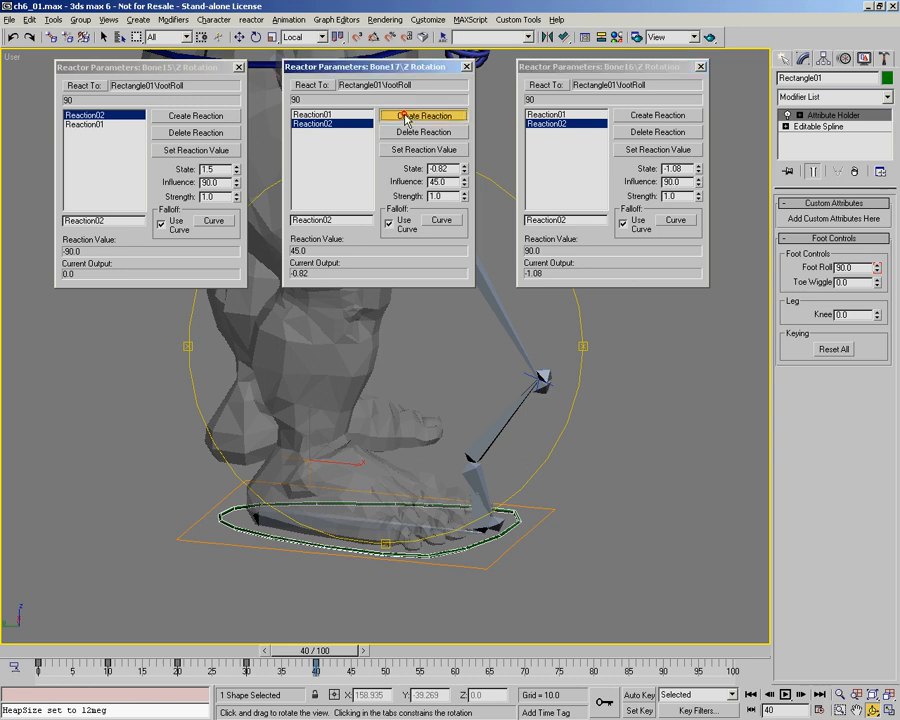
right_click(465, 174)
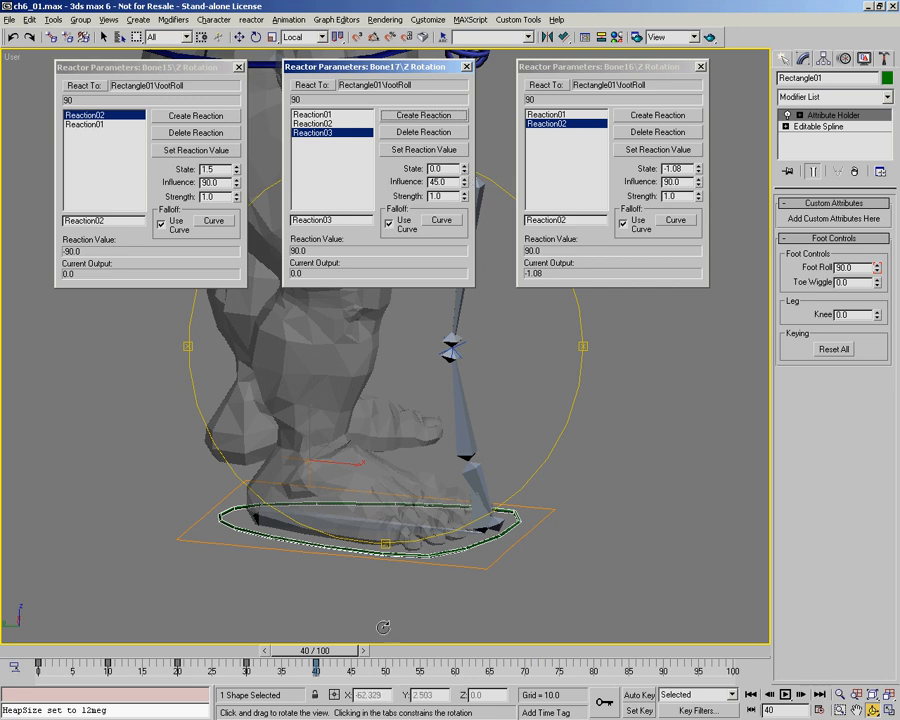
Step: At frame 30, set the Influence of Bone16's Reaction02 to 45 and scrub the time slider to check the roll
left_click_drag(326, 652, 262, 657)
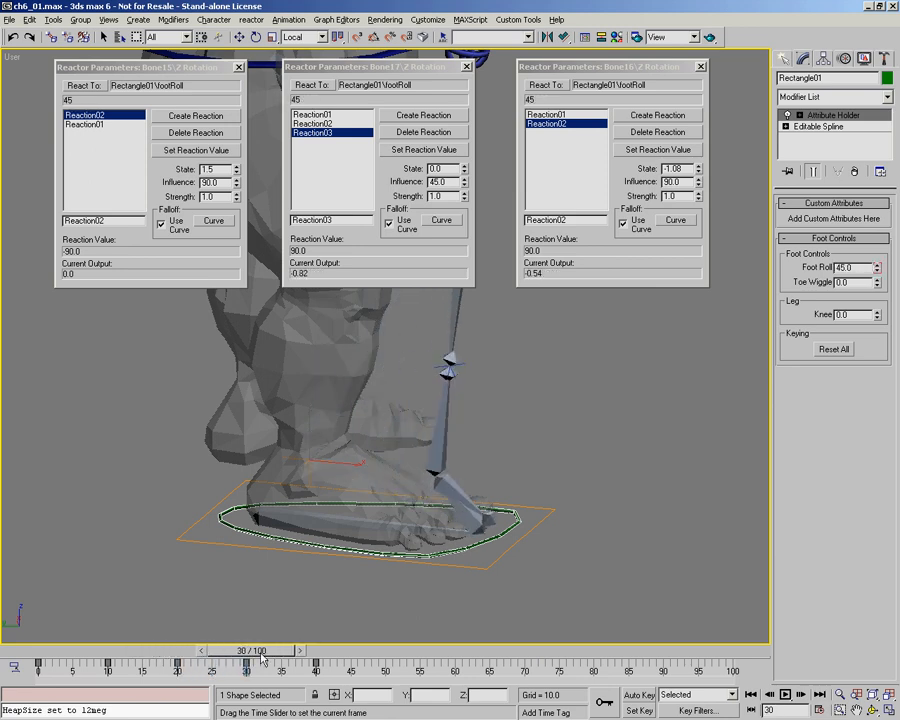
key("ctrl+r")
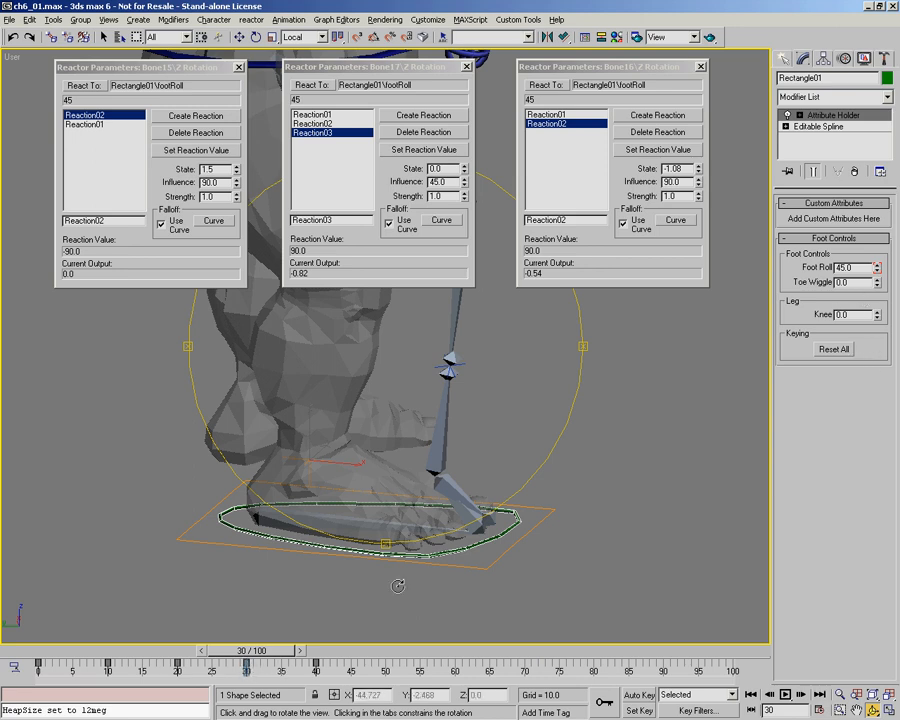
right_click(697, 184)
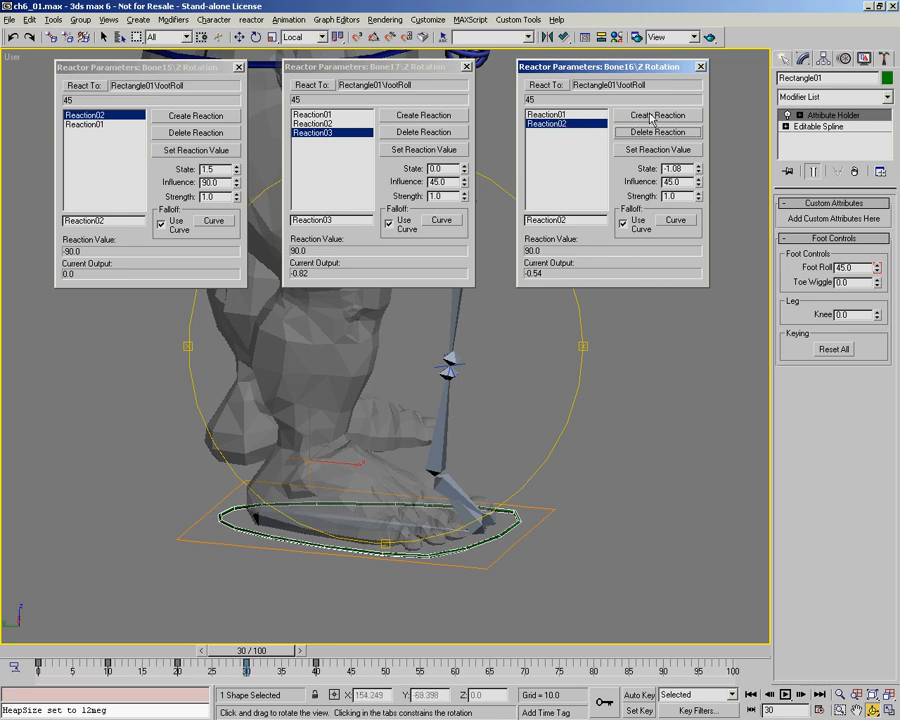
left_click_drag(248, 653, 267, 653)
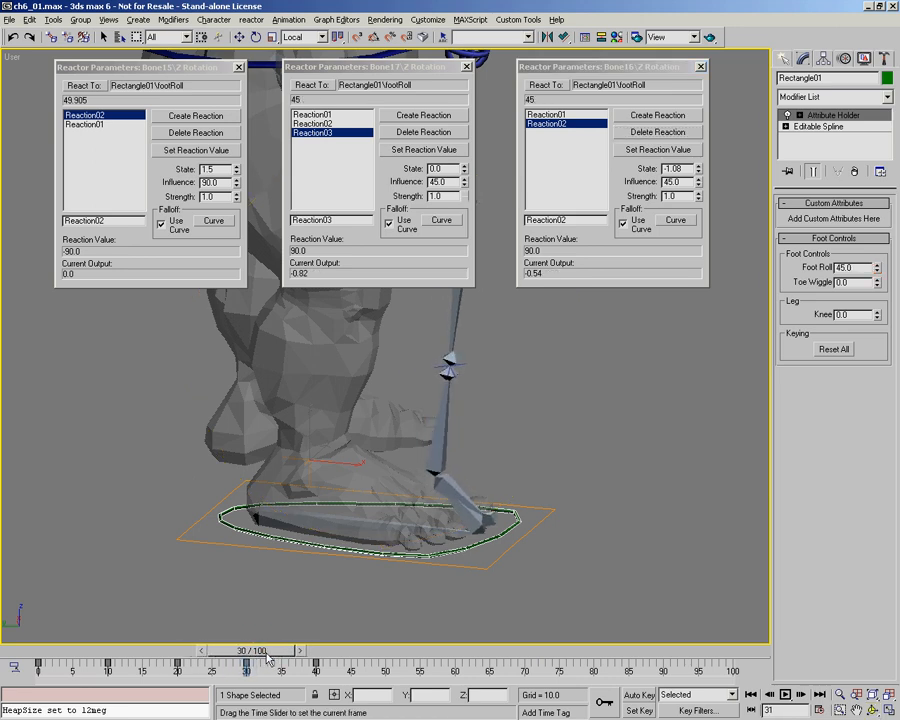
Step: At frame 30, create another reaction for Bone16's Z Rotation with State 0, and check the roll at frame 40
left_click(688, 116)
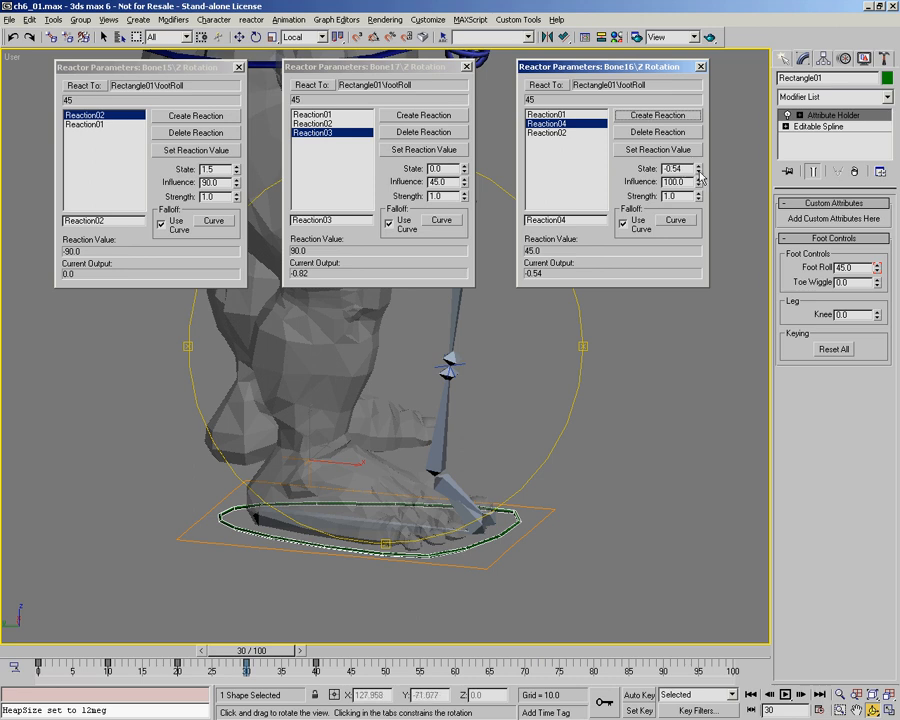
right_click(699, 174)
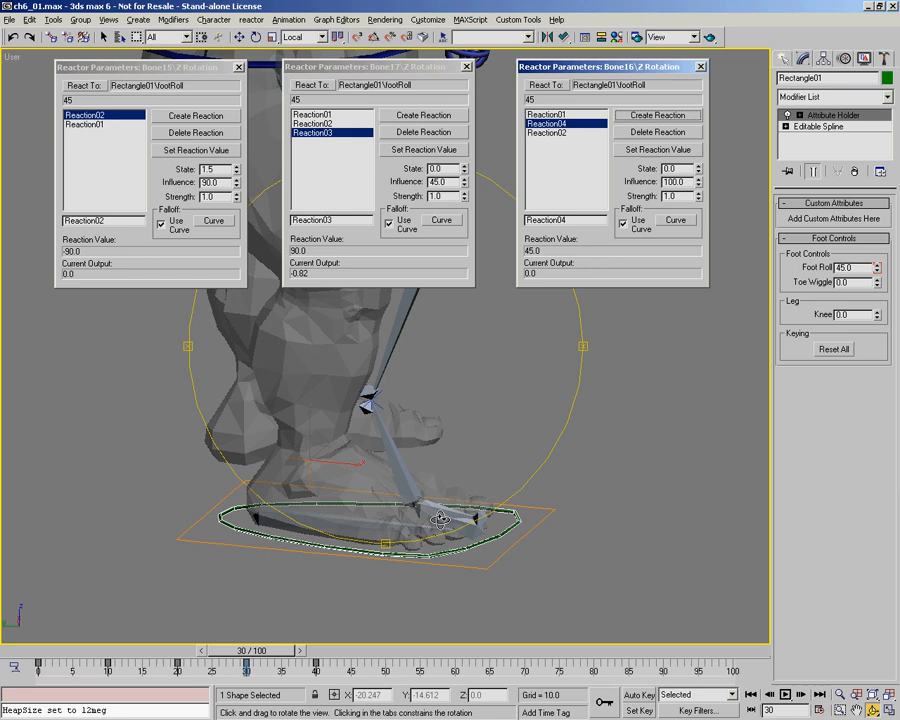
left_click_drag(273, 657, 342, 678)
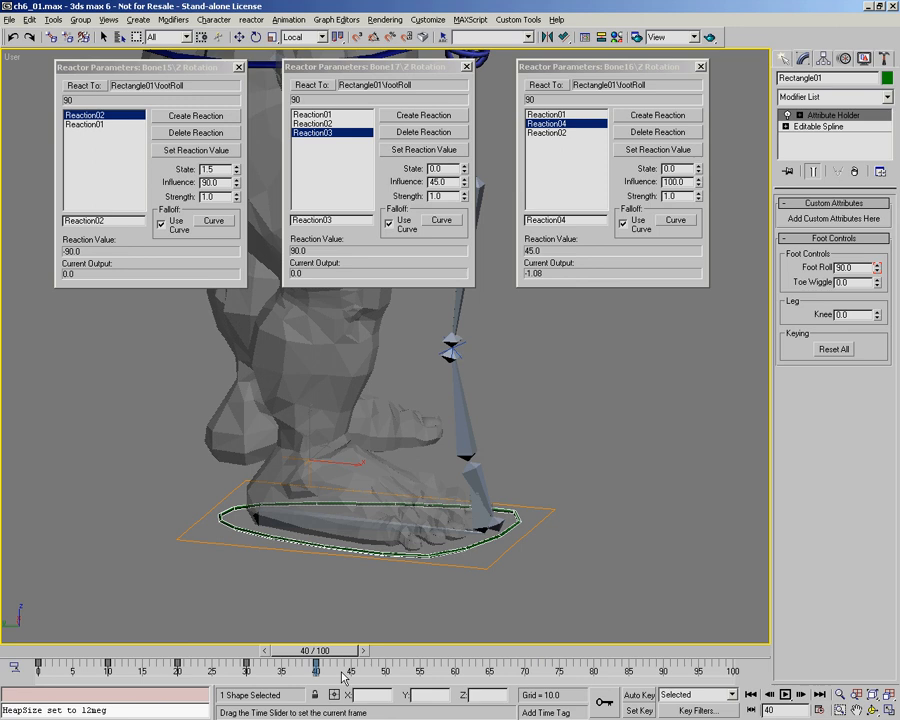
key("ctrl+r")
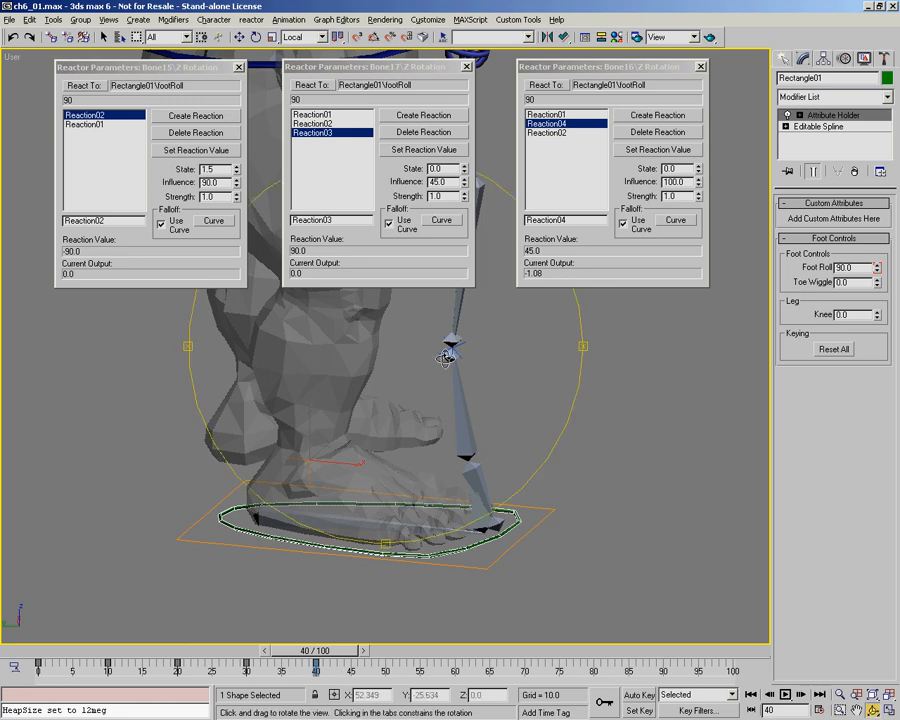
Step: Back at frame 0, convert the zero point of Bone15's reaction curve to Bezier-Corner and flatten its handle for a gradual start
left_click_drag(316, 651, 52, 650)
key("ctrl+r")
left_click(212, 221)
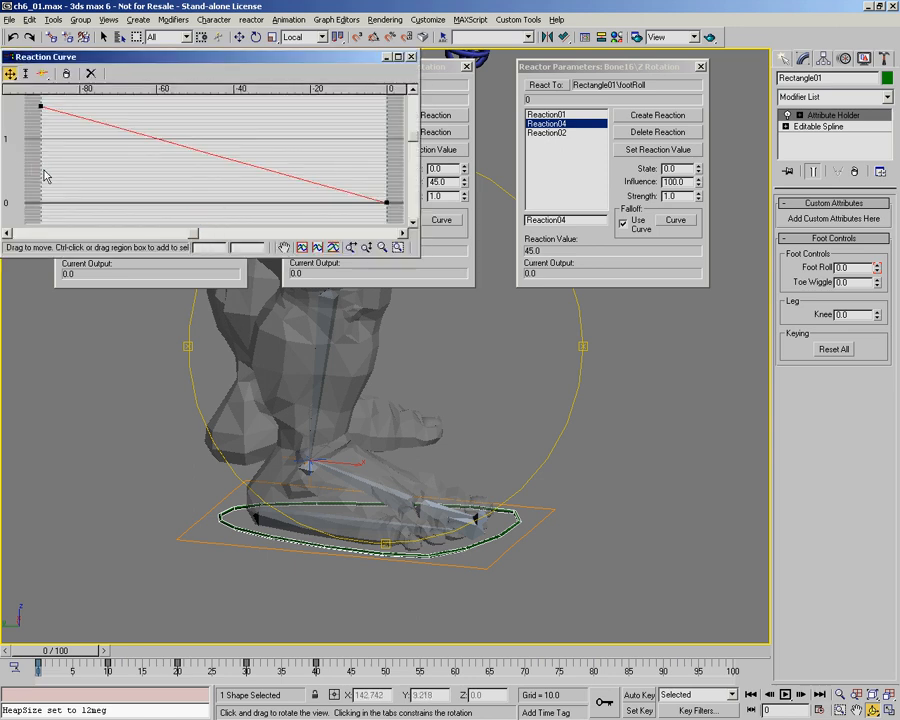
left_click(388, 202)
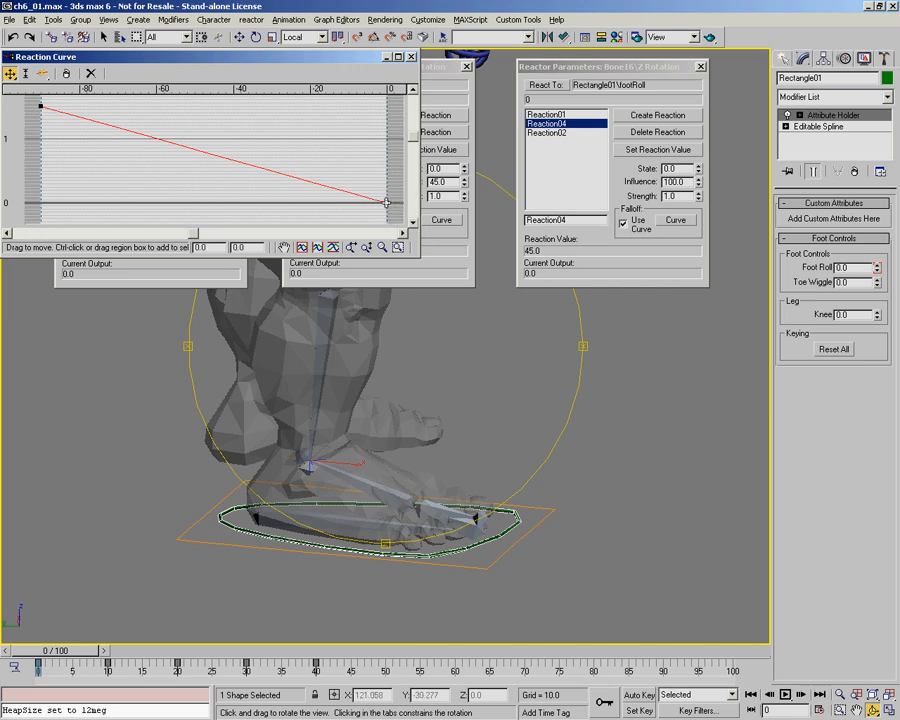
left_click(411, 56)
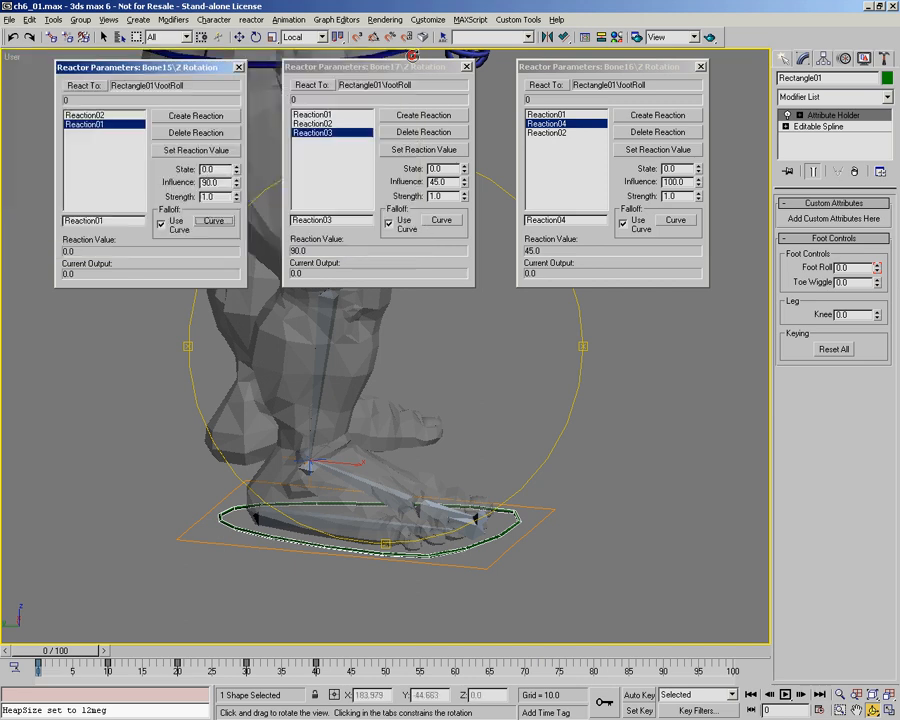
left_click(213, 221)
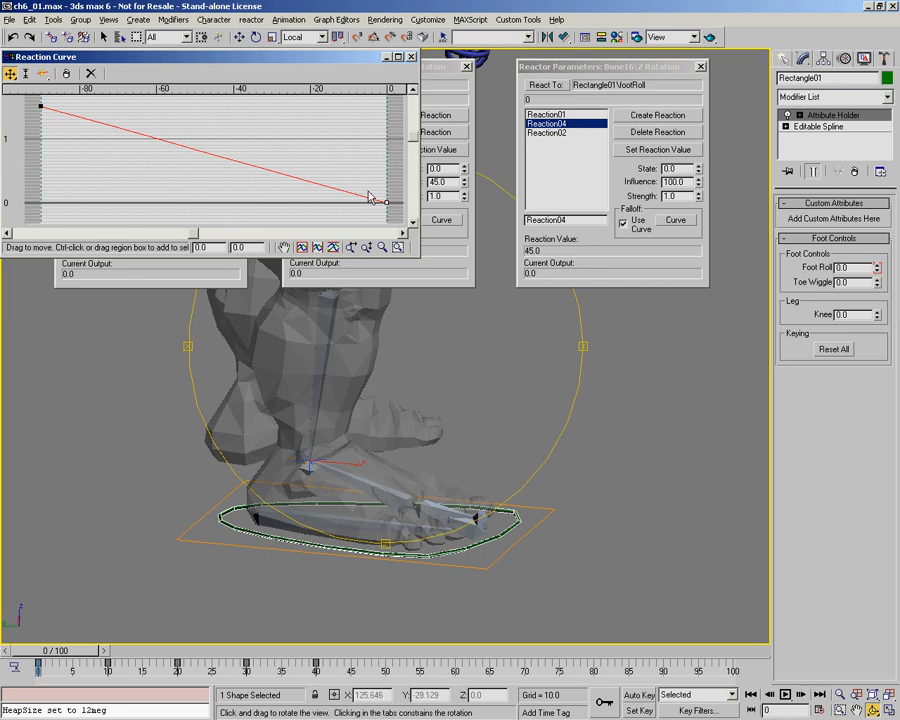
left_click(39, 105)
right_click(387, 202)
left_click(406, 240)
left_click_drag(298, 179, 293, 202)
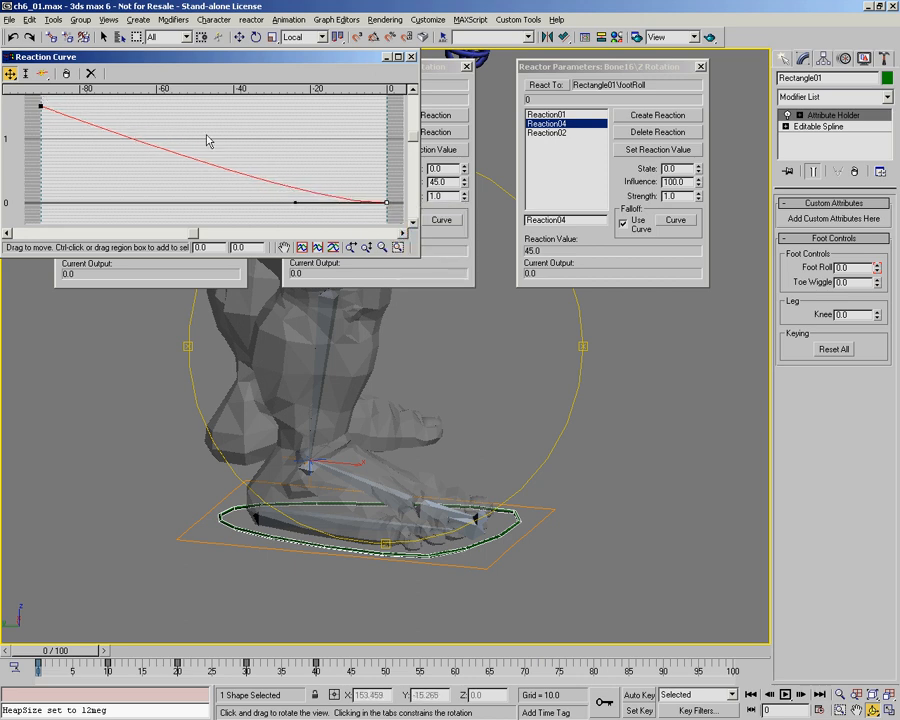
Step: In Bone17's reaction curve, convert all points to Bezier-Corner and the middle point at 45 to Bezier-Smooth
left_click(443, 220)
left_click_drag(350, 70, 488, 113)
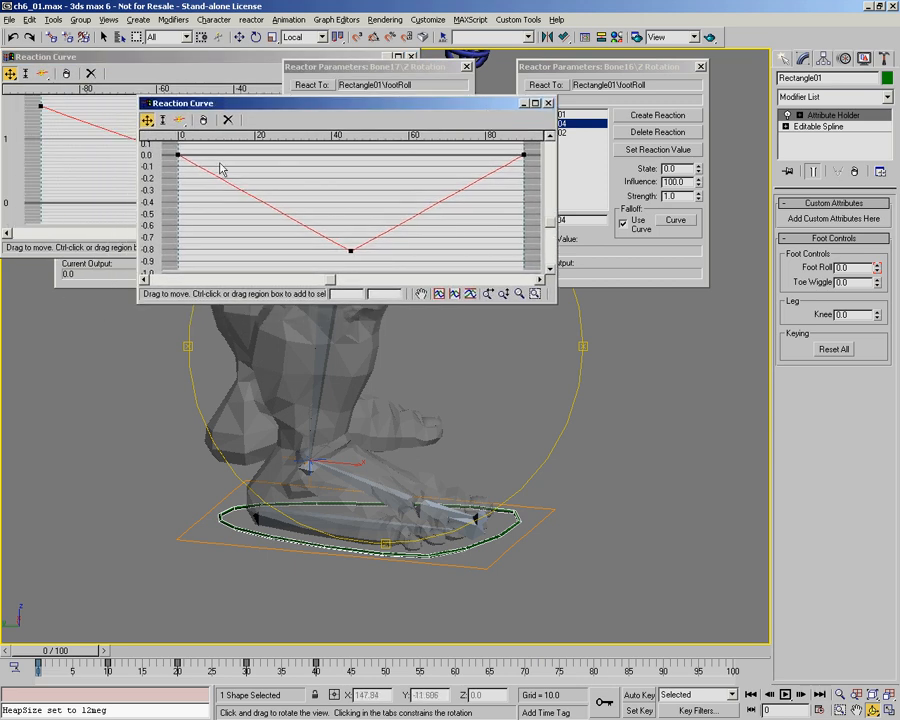
left_click_drag(174, 152, 383, 257)
right_click(178, 154)
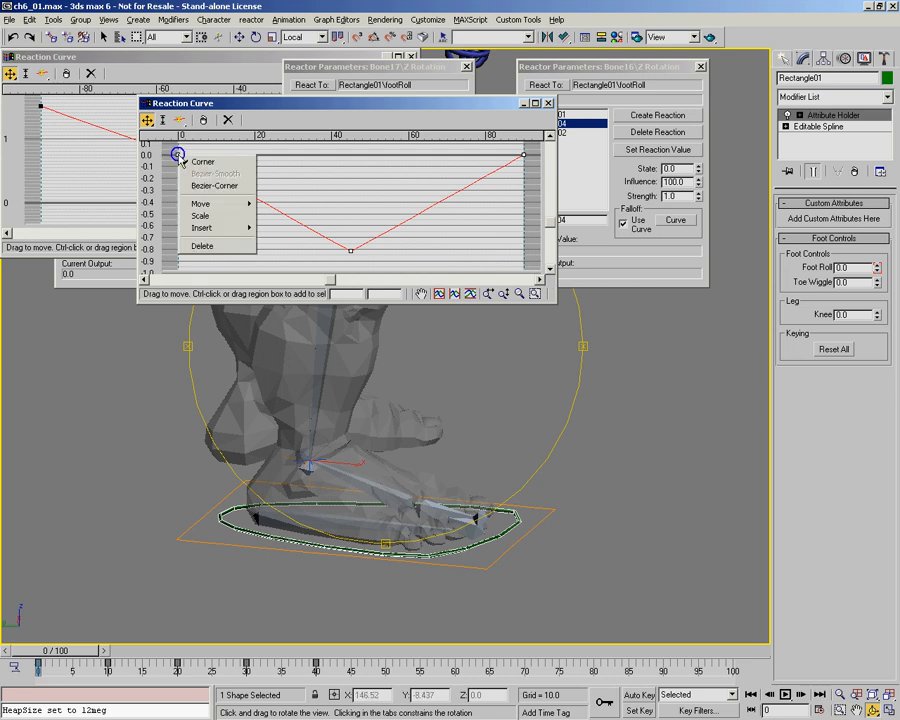
left_click(206, 185)
left_click(350, 250)
right_click(352, 251)
left_click(389, 269)
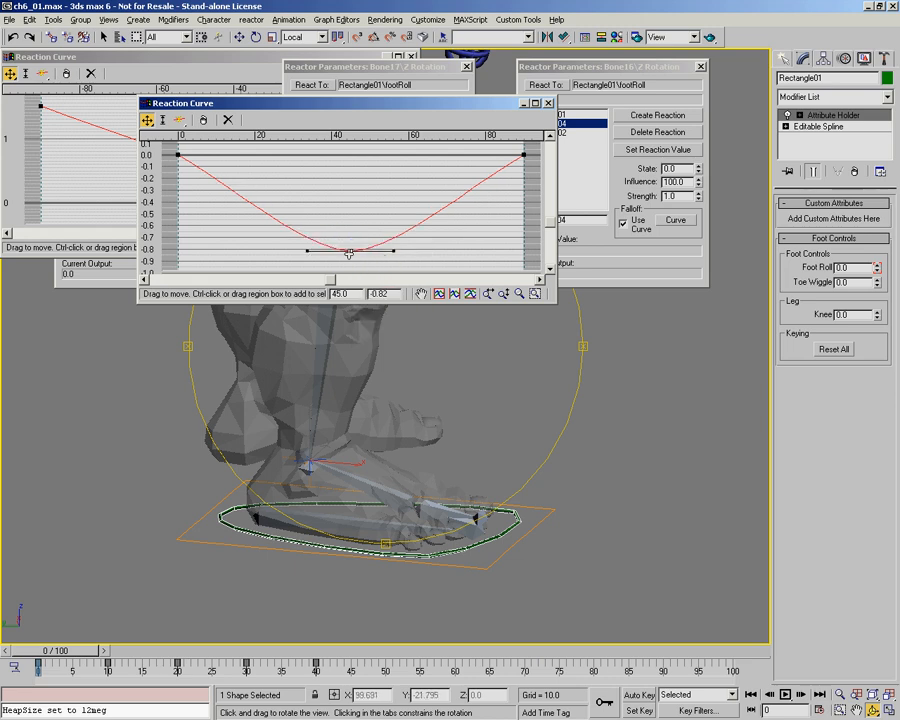
Step: Flatten the handles of the 0 and 90 end points of Bone17's reaction curve into horizontal tangents
left_click(178, 155)
left_click_drag(219, 177, 230, 156)
left_click(523, 155)
left_click_drag(482, 179, 479, 156)
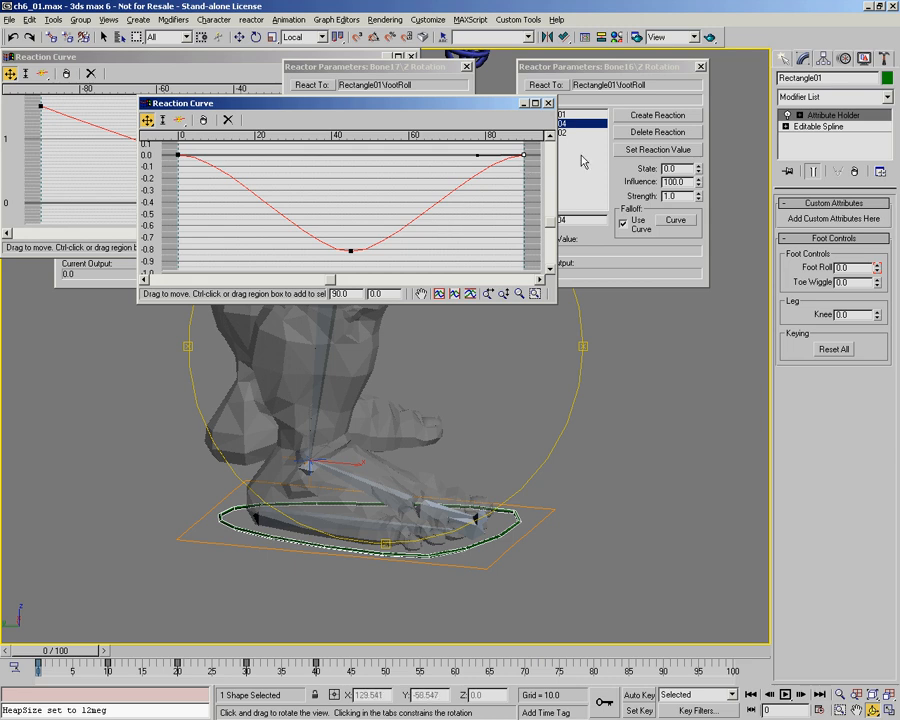
Step: In Bone16's reaction curve, convert the point at 45 to Bezier-Corner and level its outgoing handle
left_click(676, 219)
left_click_drag(362, 62, 684, 121)
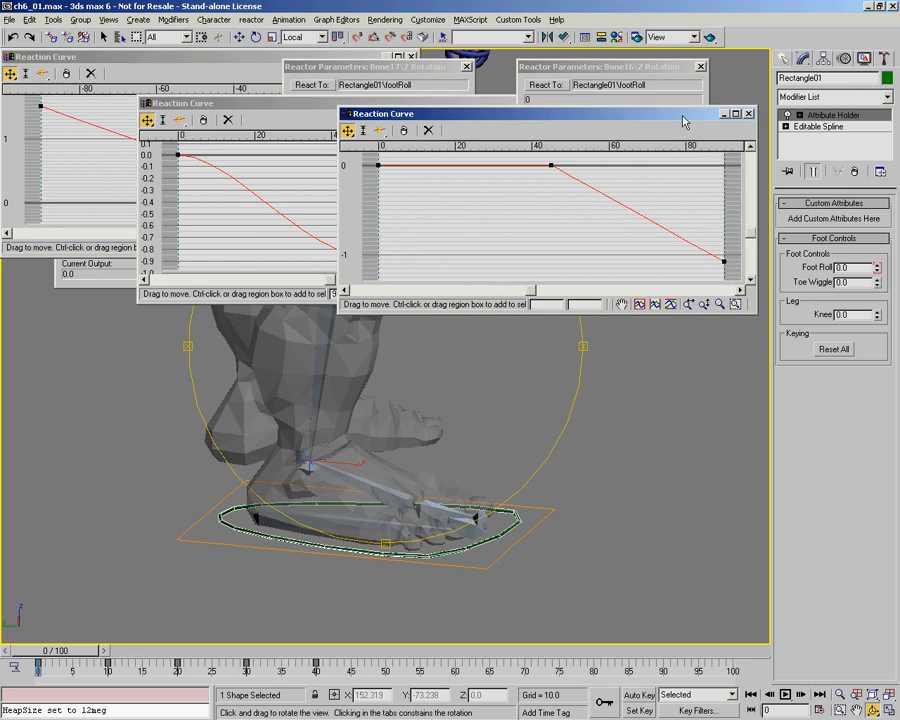
left_click(551, 165)
right_click(551, 165)
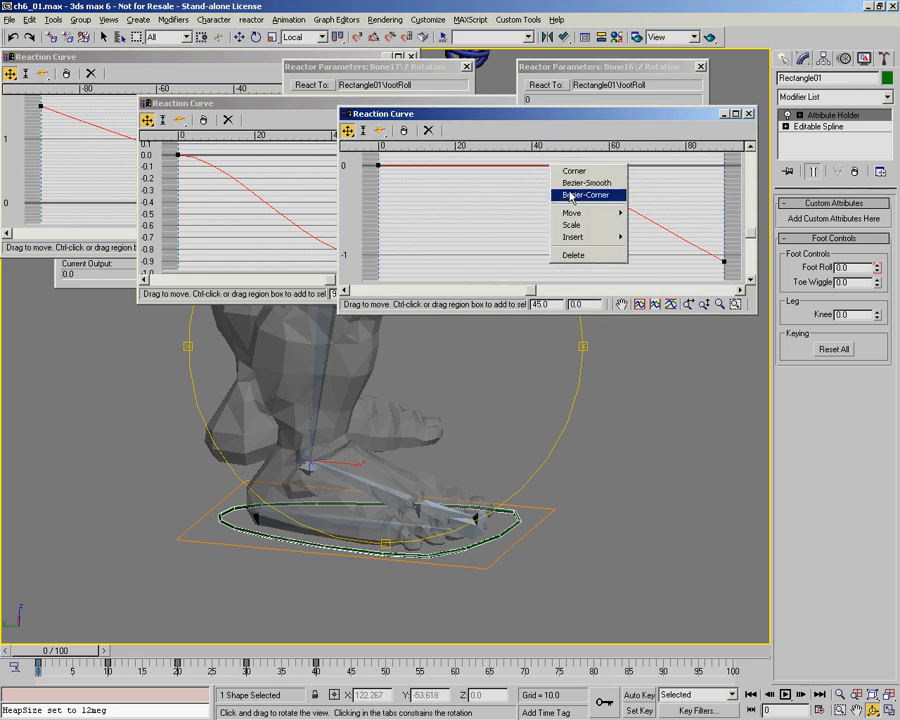
left_click(572, 196)
left_click_drag(571, 193, 605, 165)
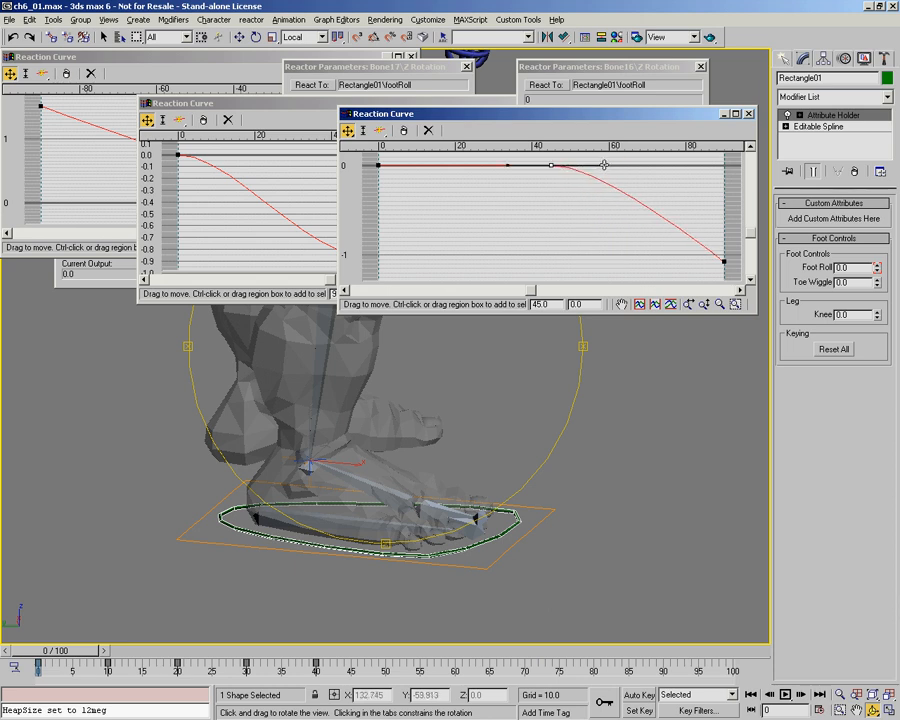
Step: Review the three bones' reaction curves and scrub between frames 0 and 20 to check the foot roll
left_click(217, 57)
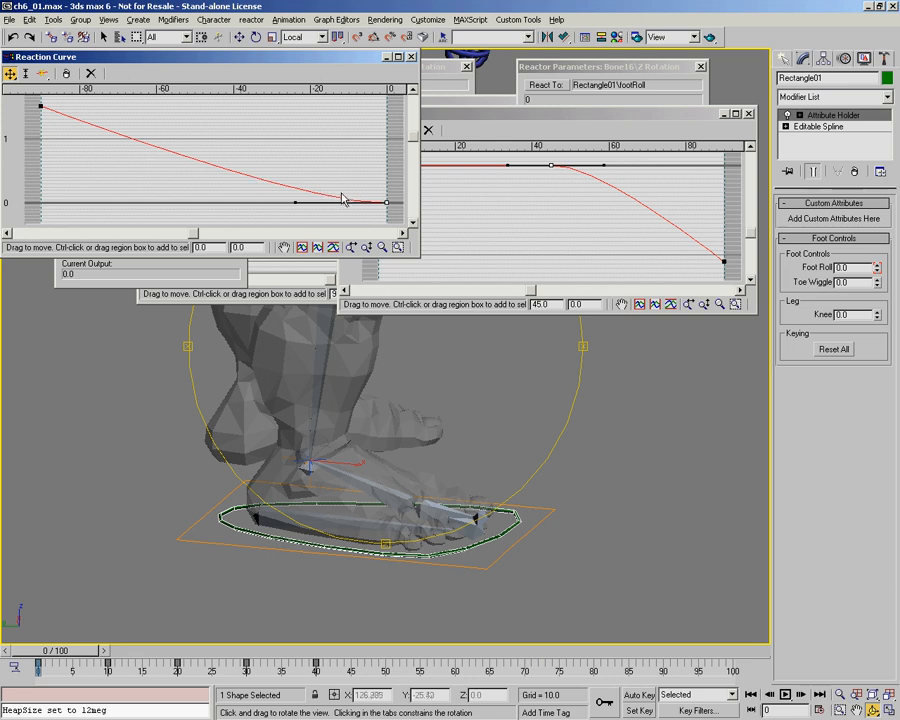
left_click(290, 298)
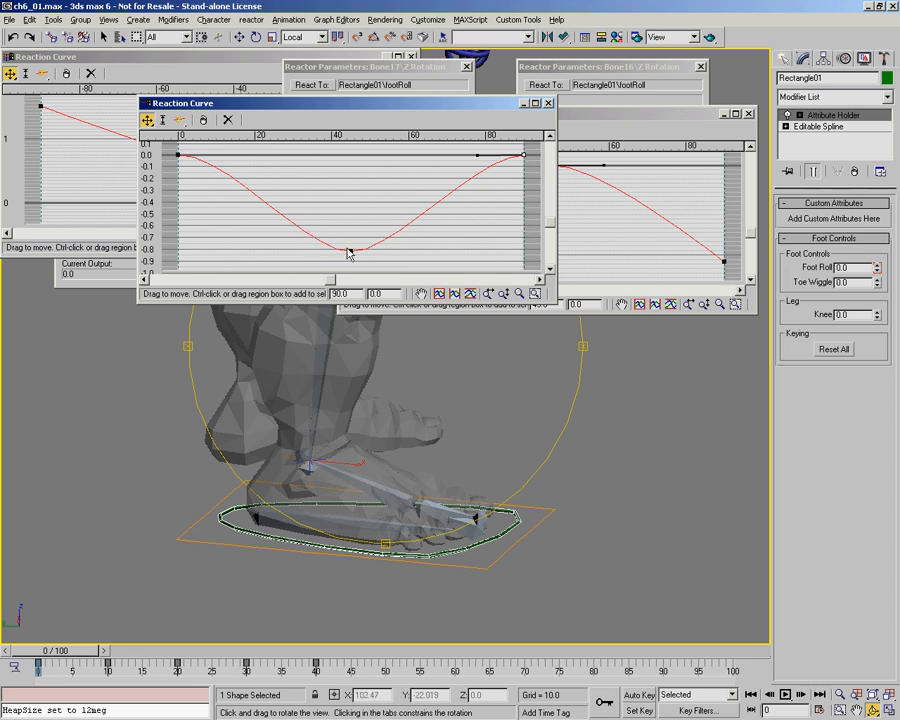
left_click(595, 125)
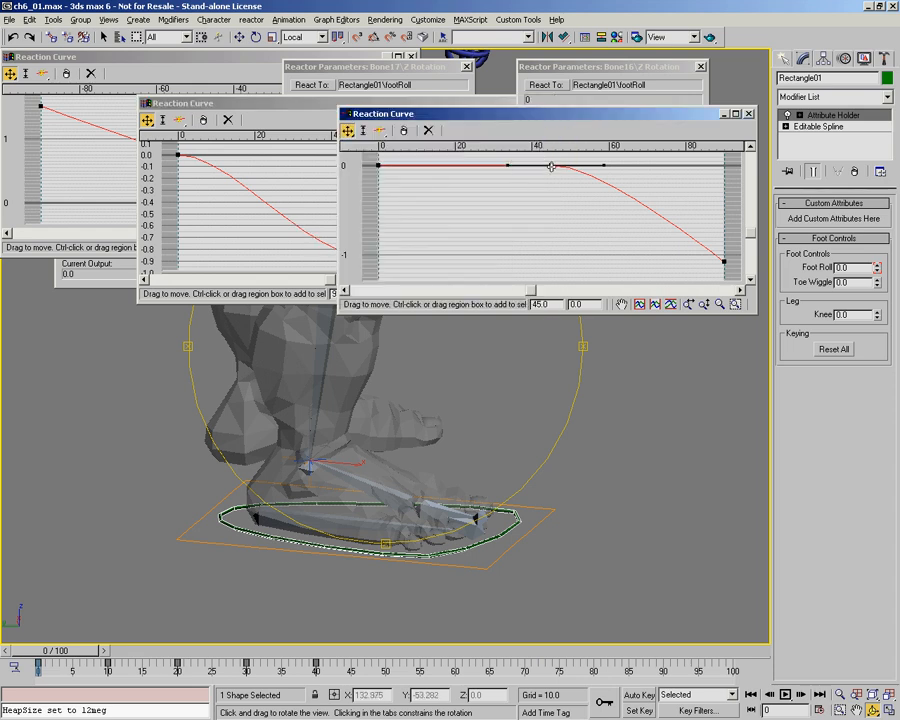
left_click(458, 105)
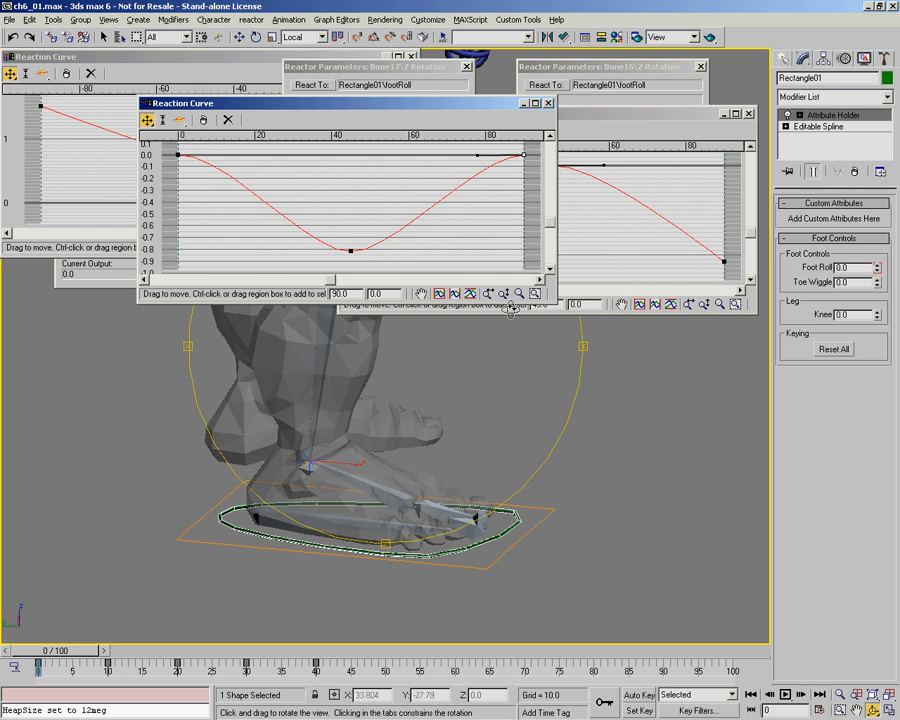
left_click_drag(70, 655, 177, 676)
key("ctrl+r")
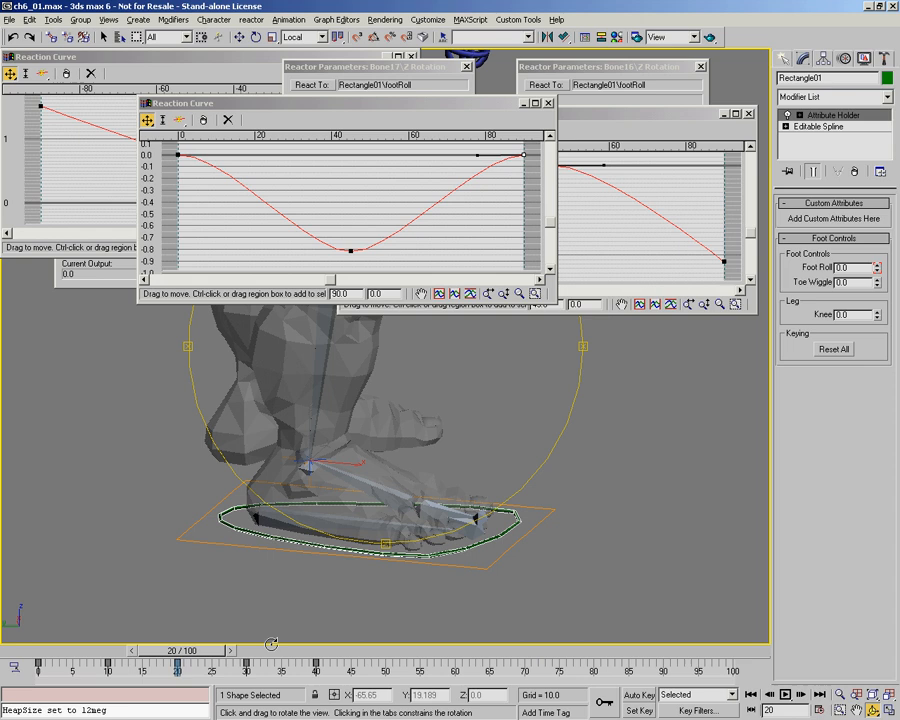
left_click_drag(192, 657, 56, 651)
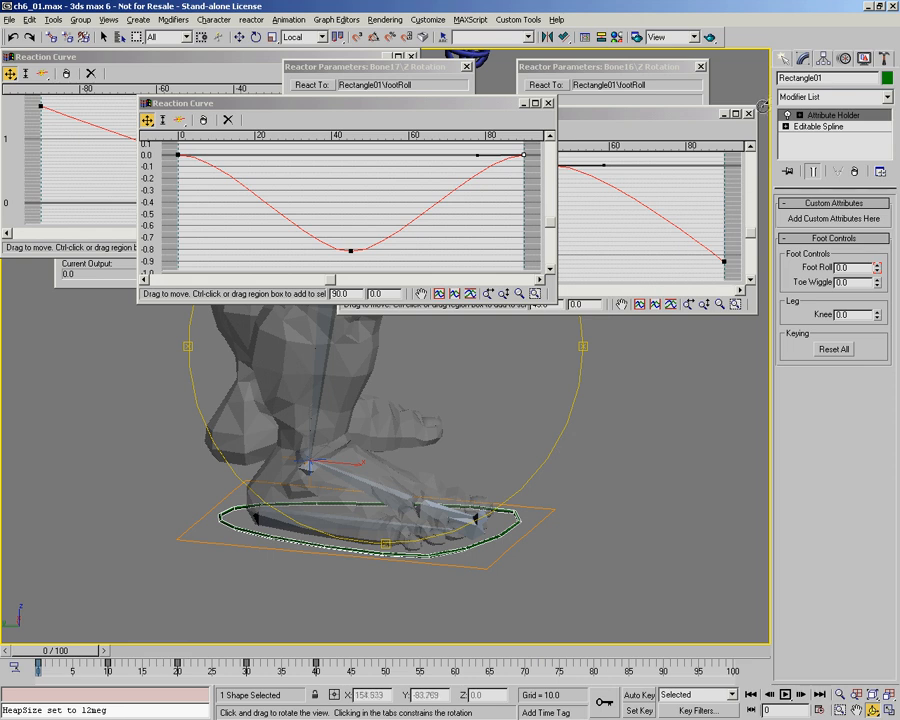
Step: Close all the Reaction Curve windows and the Reactor Parameters dialogs of the three bones
left_click(536, 75)
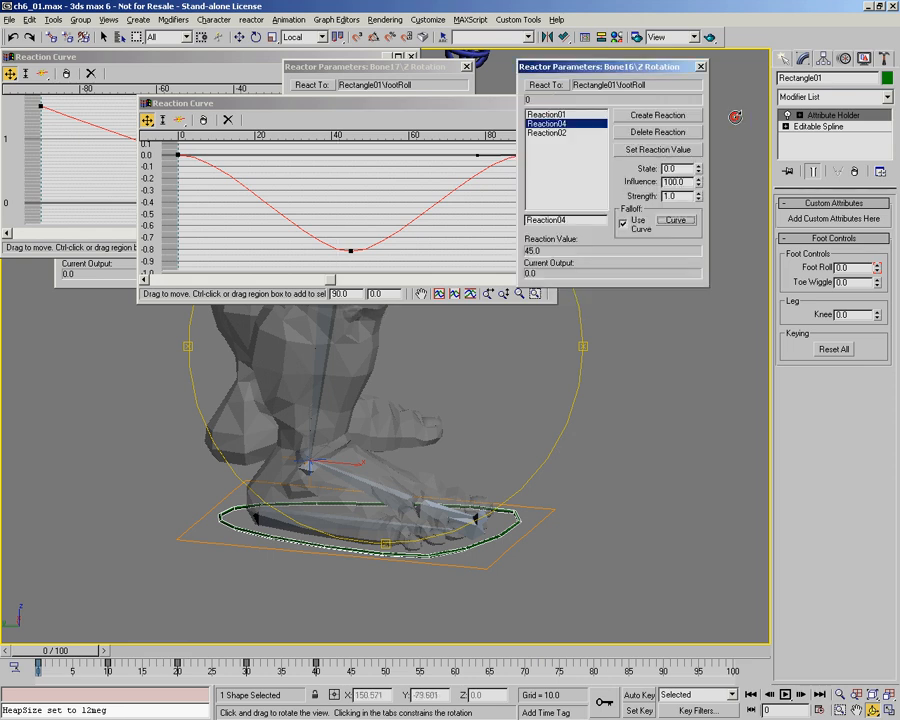
left_click(497, 108)
left_click(548, 103)
left_click(265, 58)
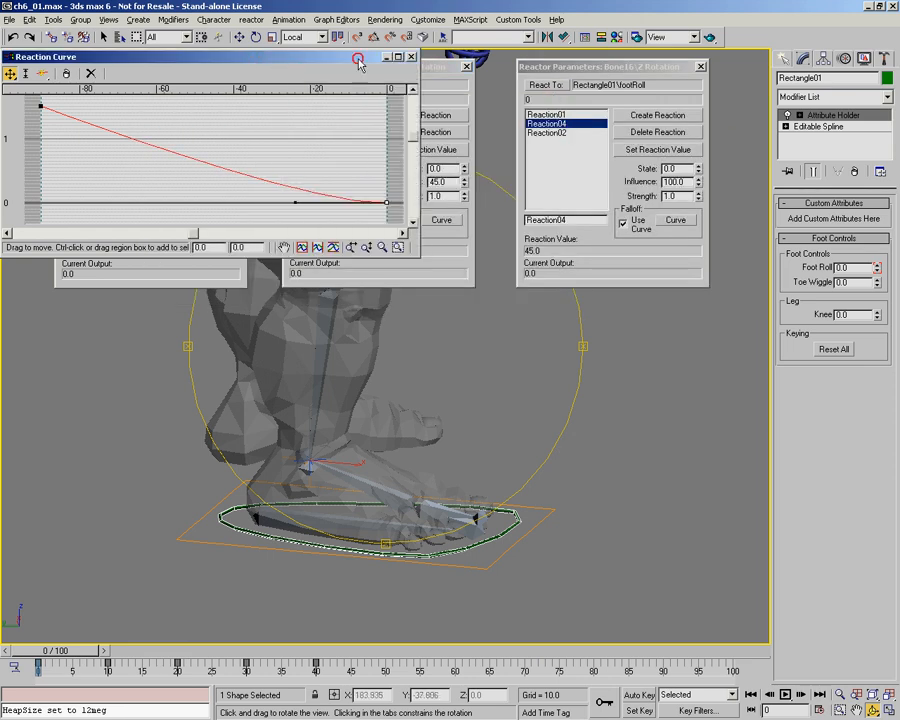
left_click(411, 58)
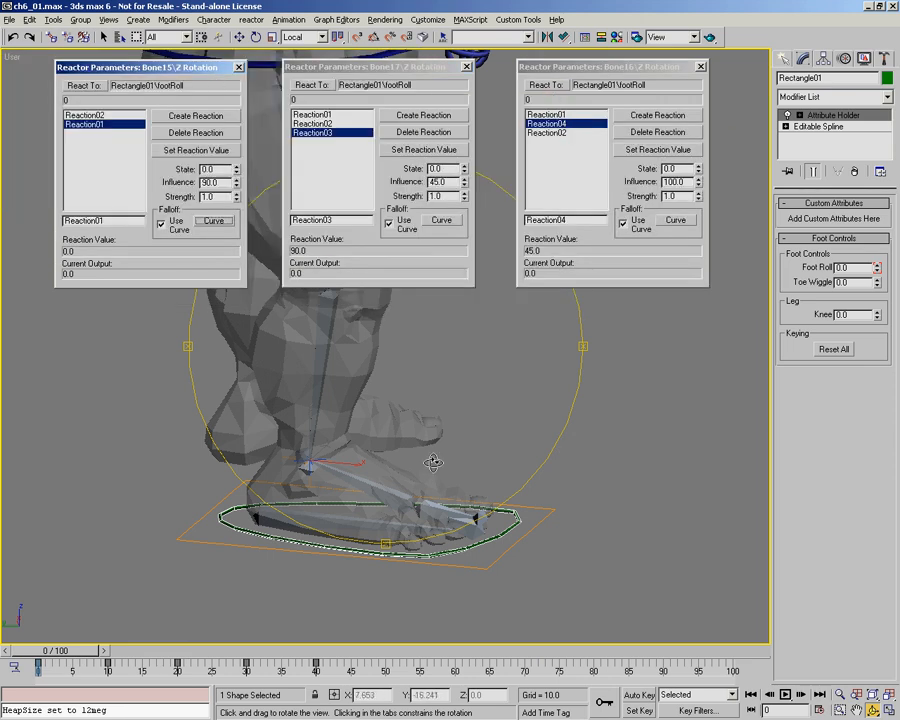
left_click(238, 67)
left_click(465, 67)
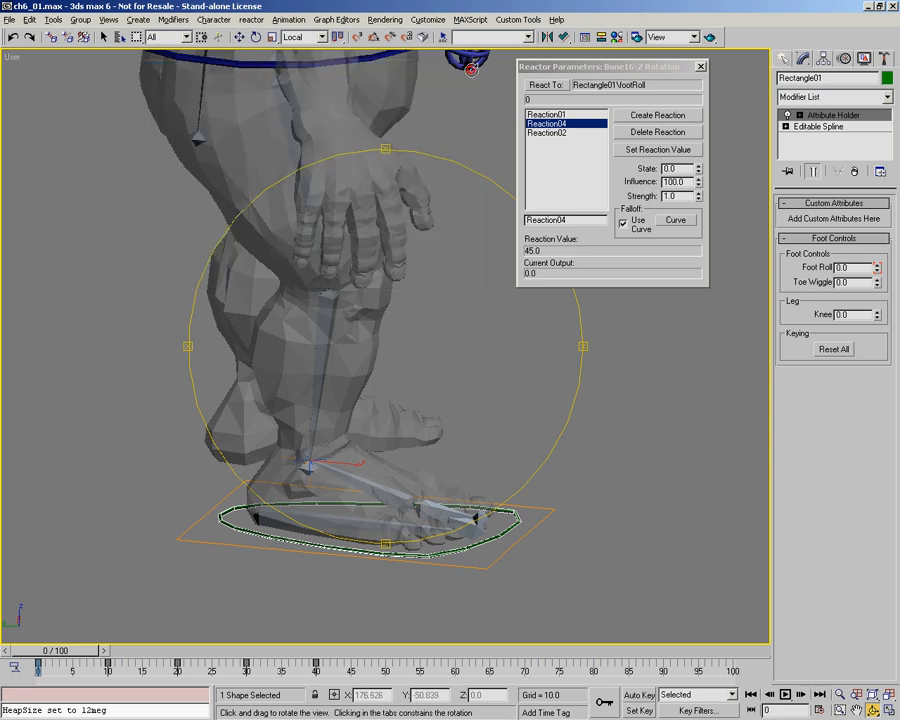
left_click(700, 69)
Step: Examine toe bone Bone19 up close and the Toe Wiggle attribute of the foot control Rectangle01
left_click_drag(410, 361, 392, 398)
middle_click_drag(392, 398, 382, 402, "alt")
middle_click_drag(454, 498, 450, 438, "ctrl+alt")
left_click(435, 469)
middle_click_drag(442, 376, 504, 362)
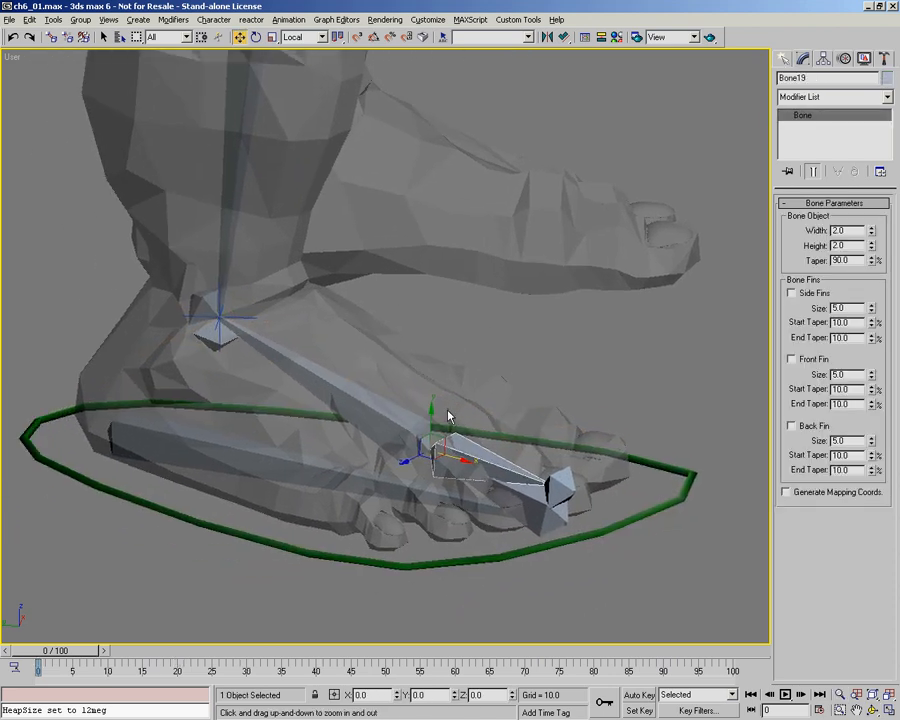
middle_click_drag(448, 414, 444, 424, "ctrl+alt")
middle_click_drag(519, 451, 500, 396)
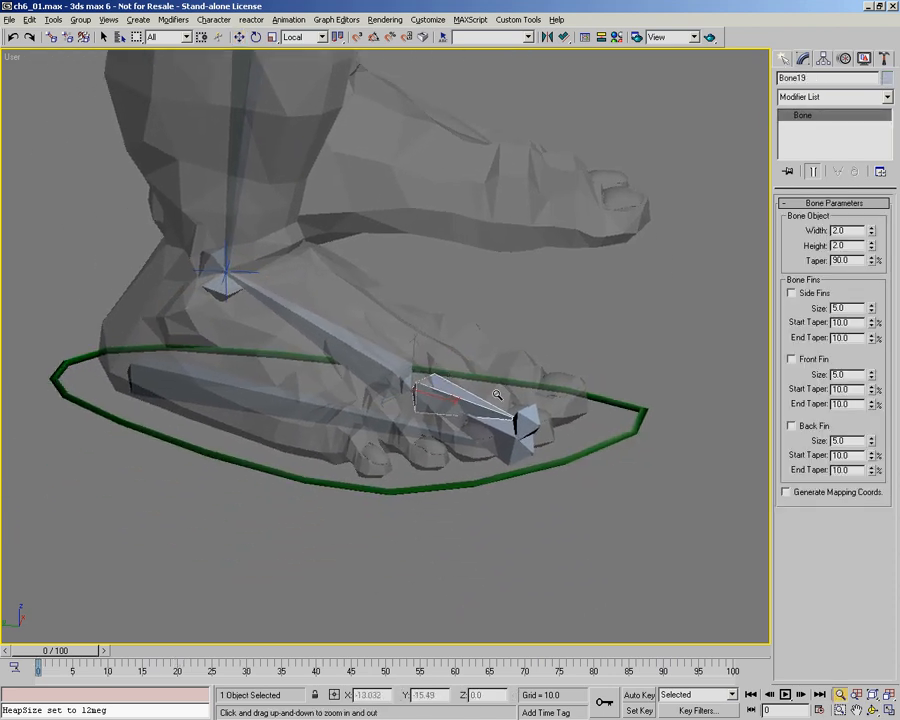
key("w")
left_click(518, 477)
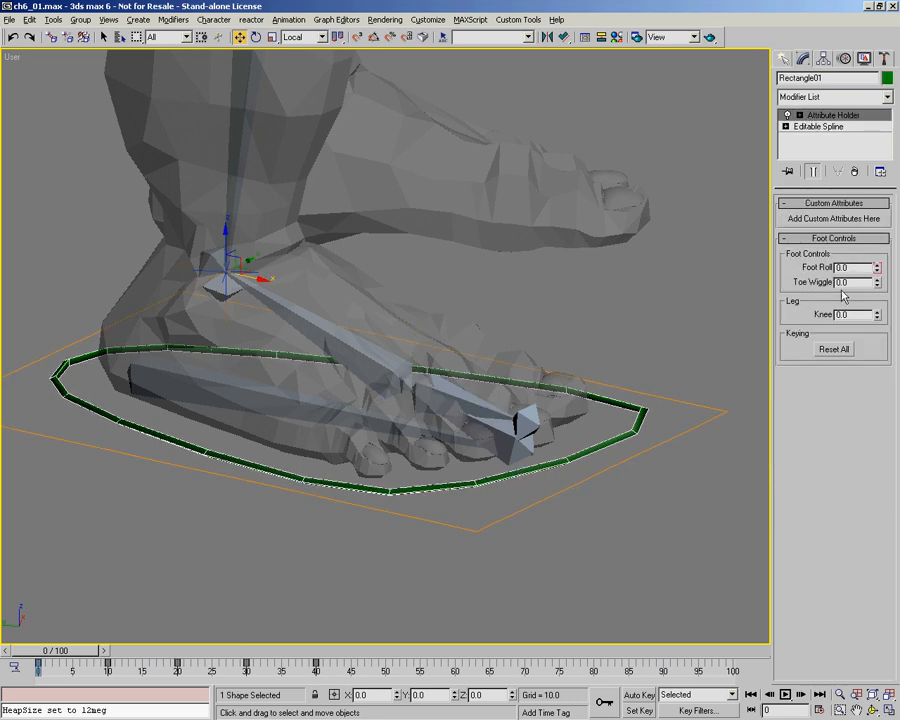
Step: Freeze the transforms of toe bone Bone19 and accept the extra layer of controllers
left_click(486, 404)
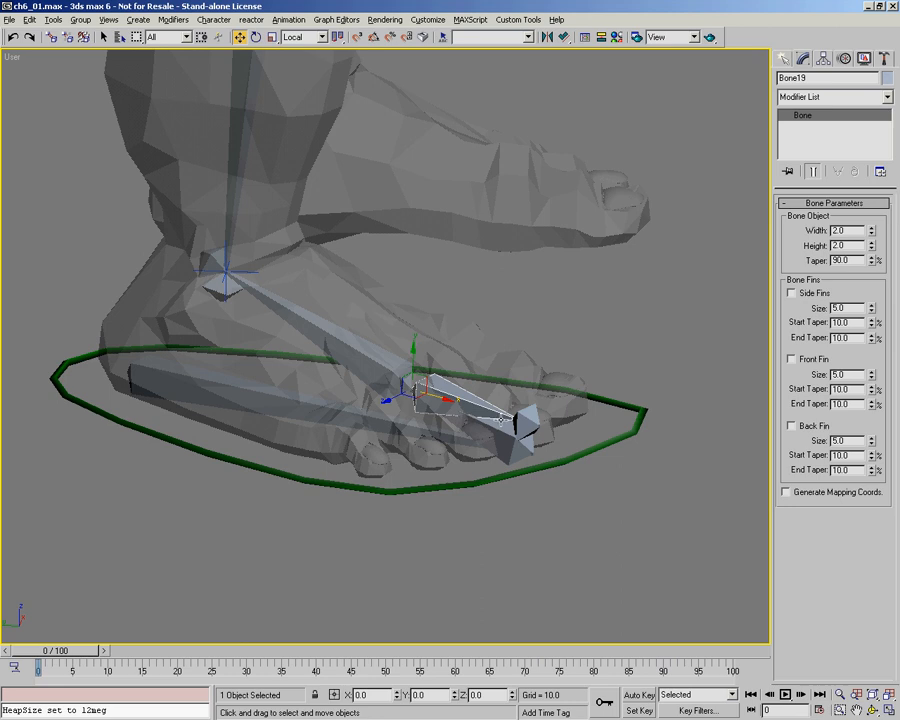
right_click(299, 453)
left_click(255, 386)
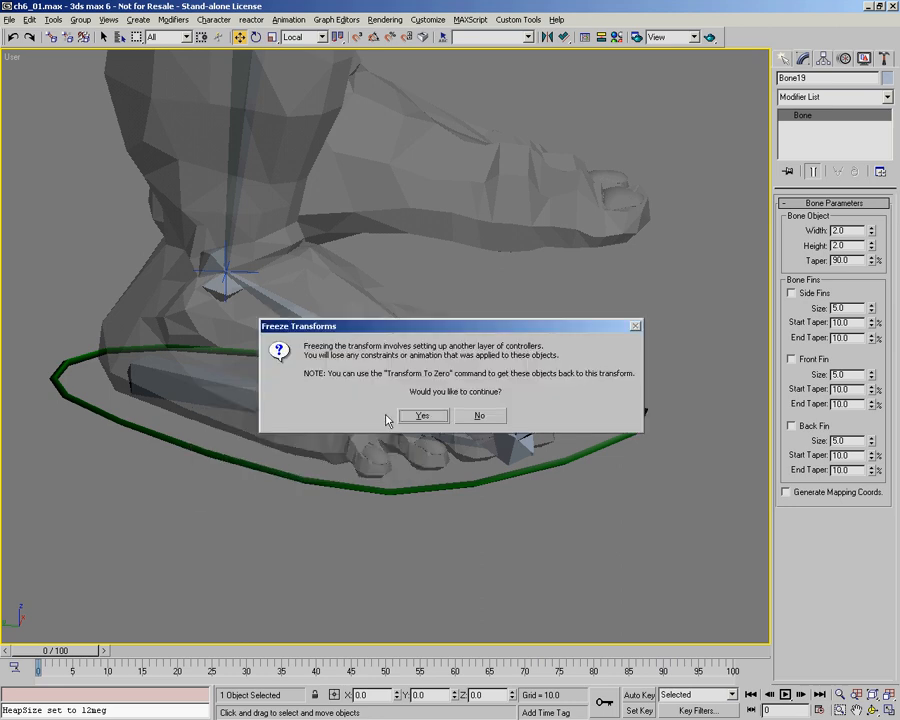
left_click(433, 419)
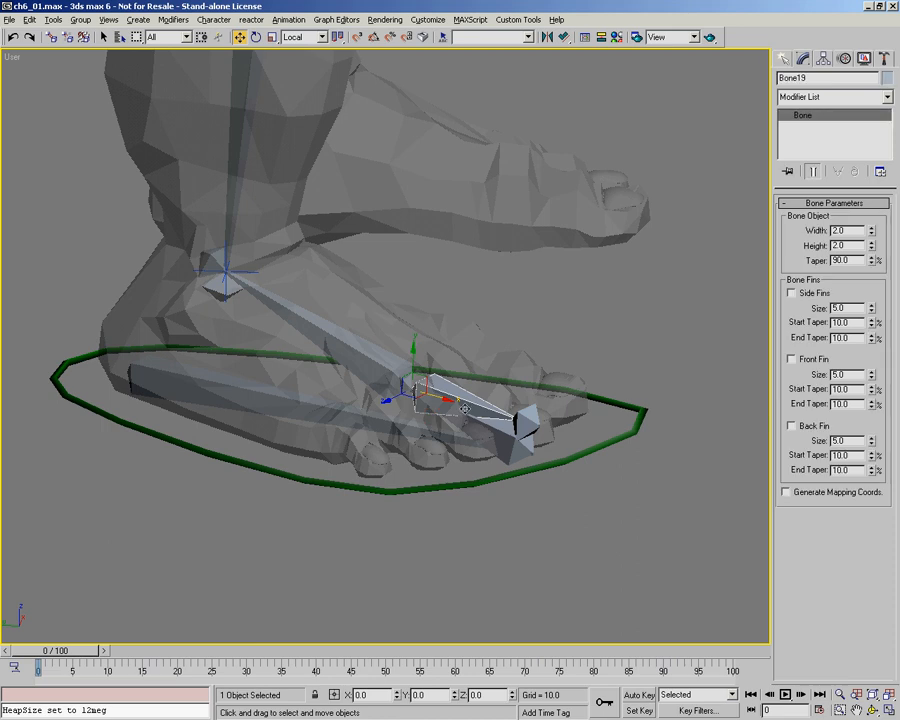
Step: Start a parameter wire from toe bone Bone19, using its Zero Euler XYZ Z Rotation
middle_click_drag(386, 414, 350, 403, "alt")
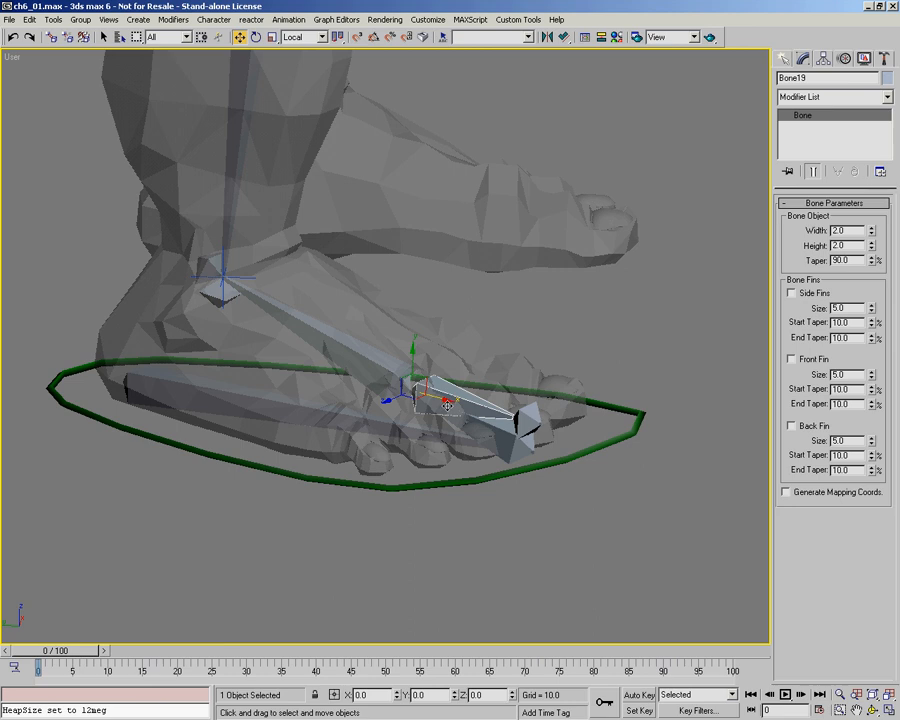
right_click(433, 398)
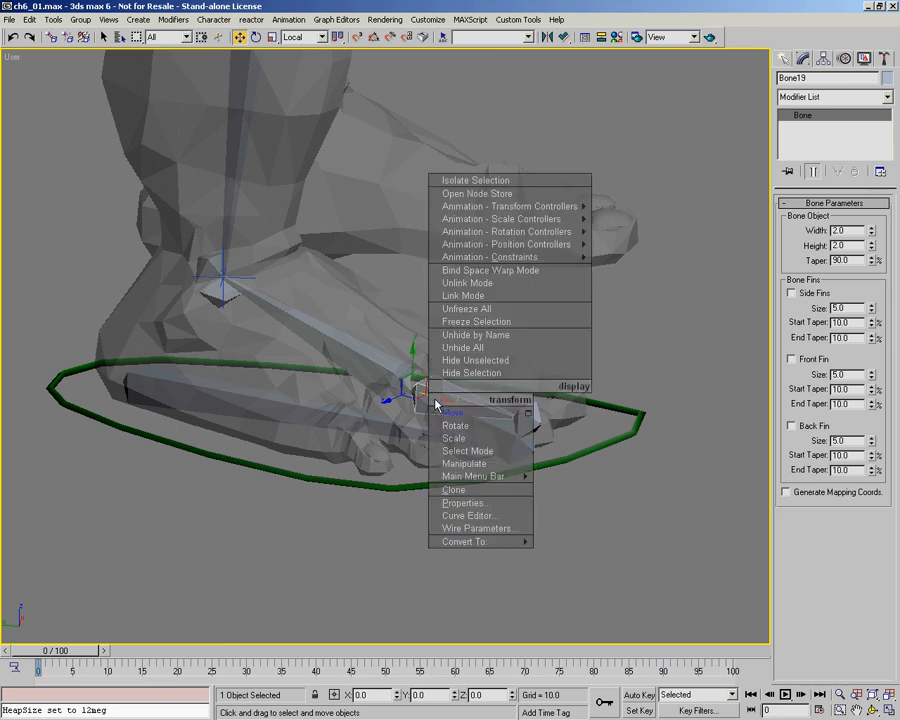
left_click(462, 527)
mouse_move(412, 401)
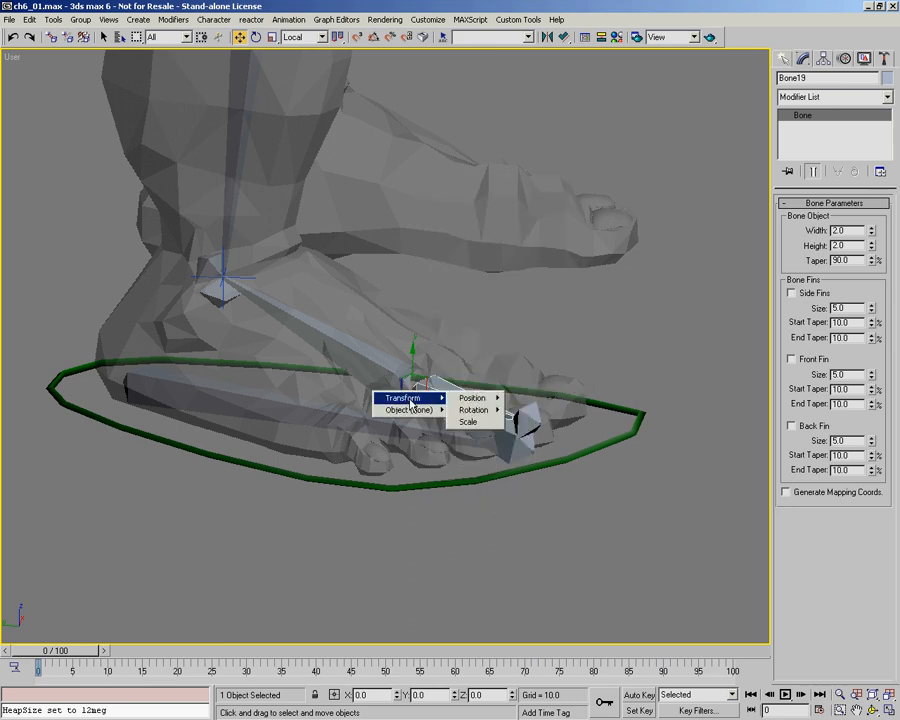
mouse_move(478, 410)
mouse_move(548, 428)
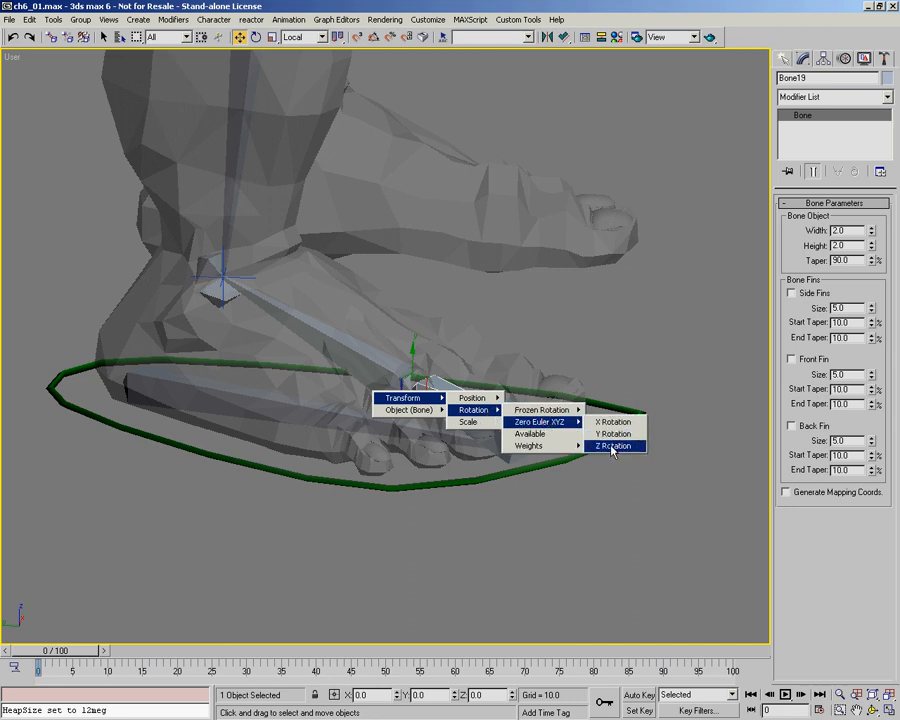
left_click(613, 447)
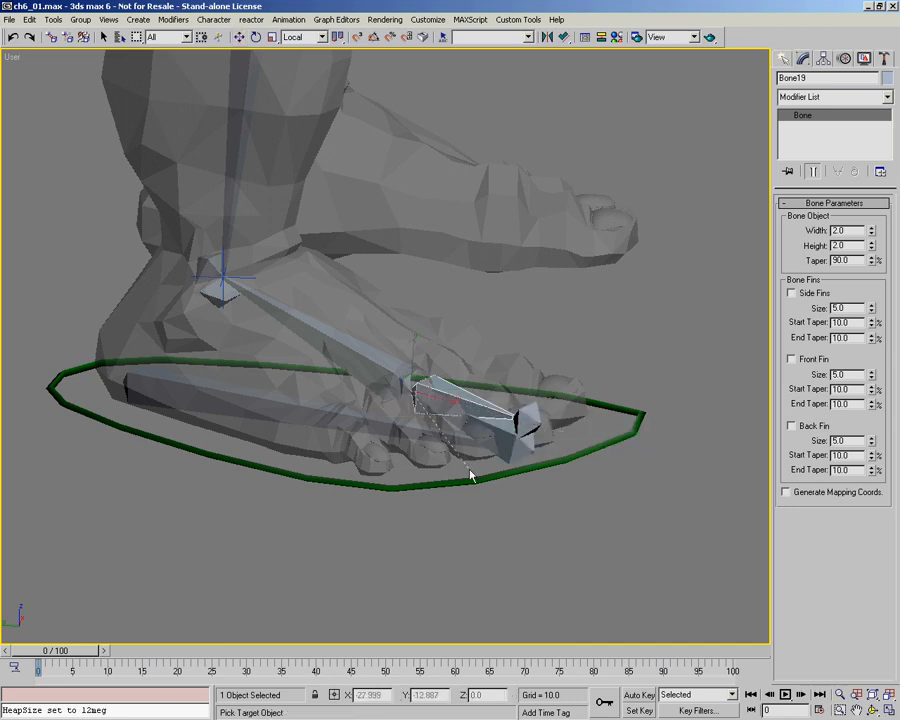
Step: Target the footControls toes attribute of Rectangle01 and connect the wire one-way so toes drives Bone19's Z Rotation
left_click(458, 486)
mouse_move(457, 505)
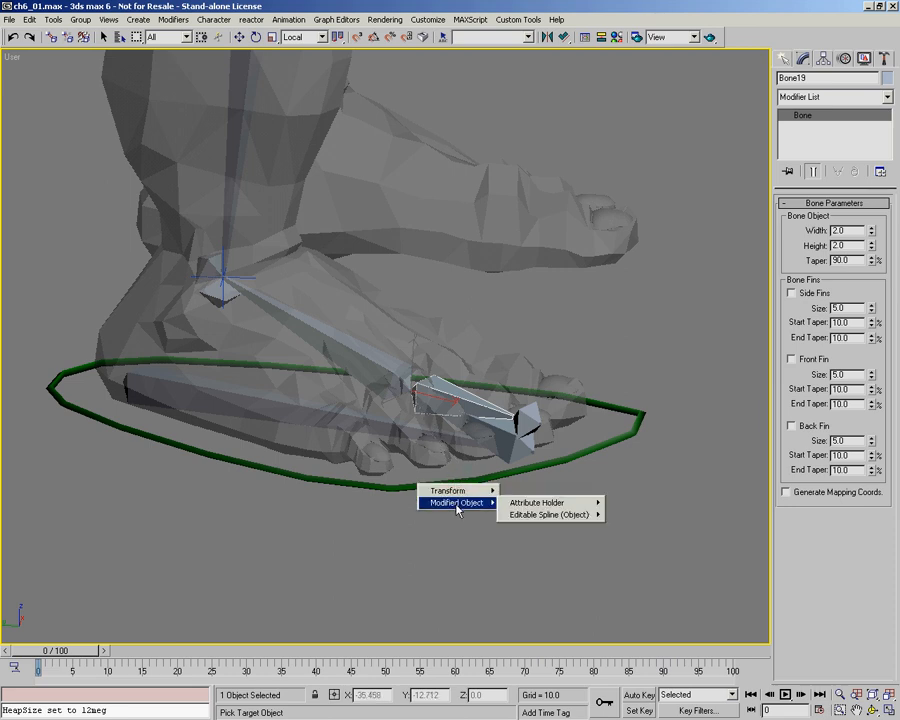
mouse_move(545, 503)
mouse_move(638, 527)
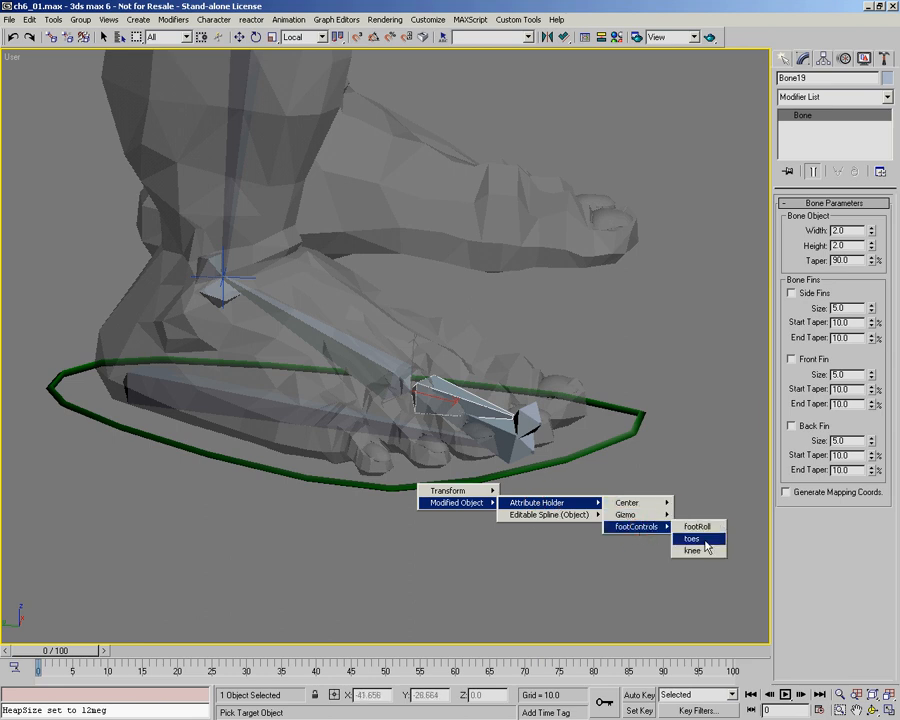
left_click(705, 543)
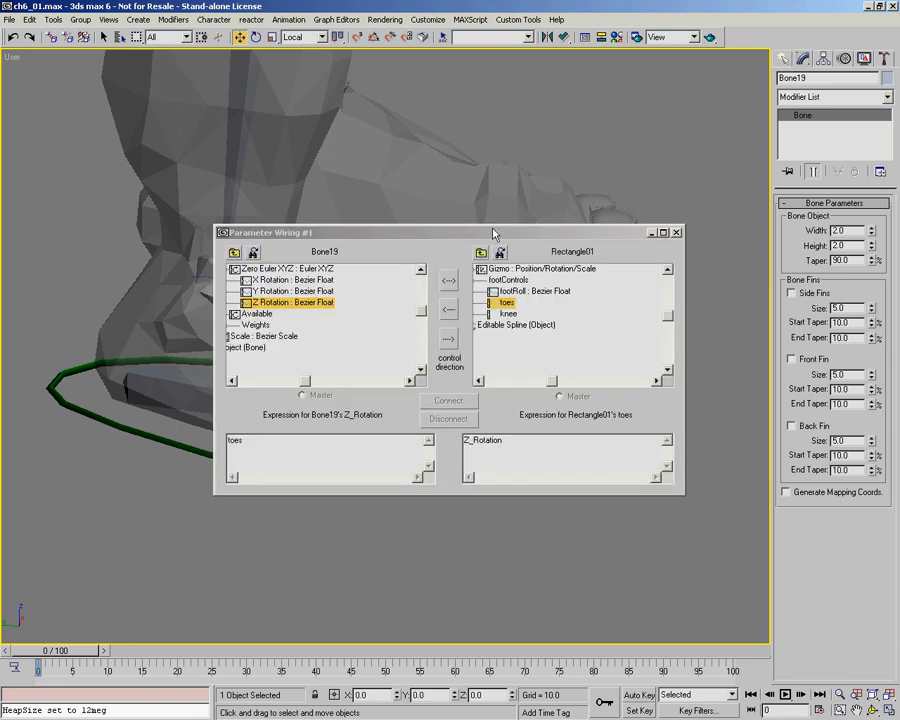
left_click_drag(492, 229, 643, 378)
left_click(604, 458)
middle_click_drag(489, 185, 408, 73)
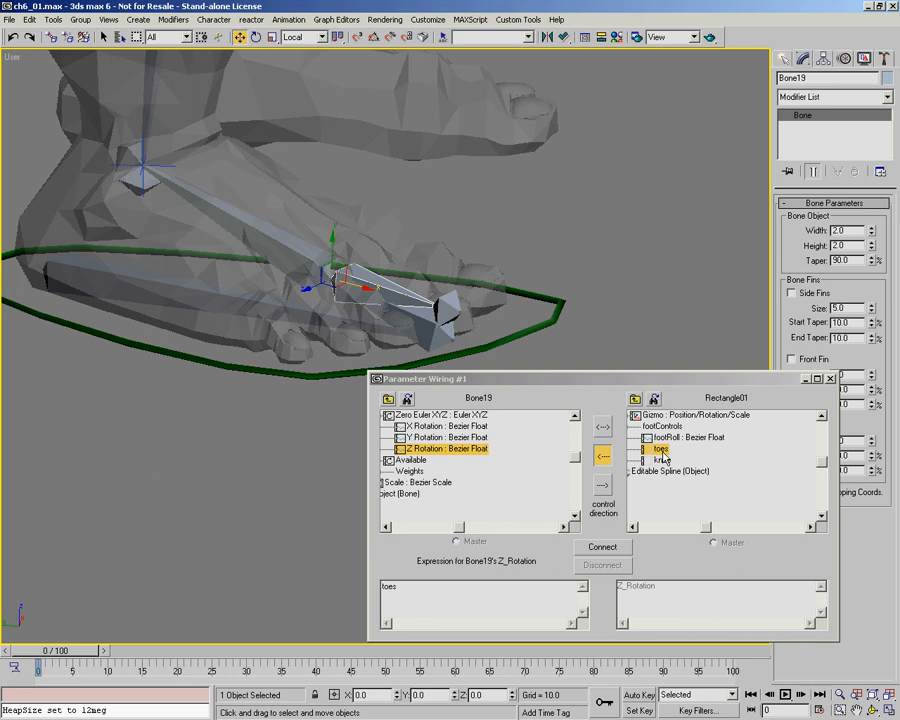
left_click(603, 548)
Step: Select foot control Rectangle01 and test its Toe Wiggle attribute in both directions, cancelling each change
left_click(492, 338)
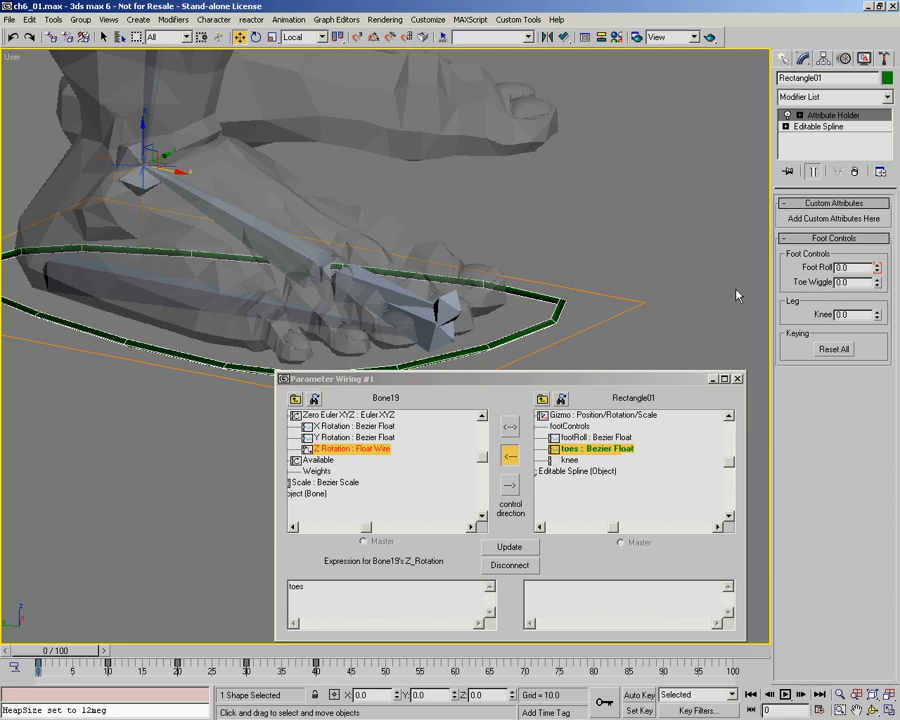
left_click_drag(879, 288, 870, 687)
right_click(870, 687)
left_click_drag(876, 283, 858, 190)
right_click(858, 190)
Step: Change the Z Rotation wire expression to "degToRad toes", update the wire and test Toe Wiggle again
left_click(435, 627)
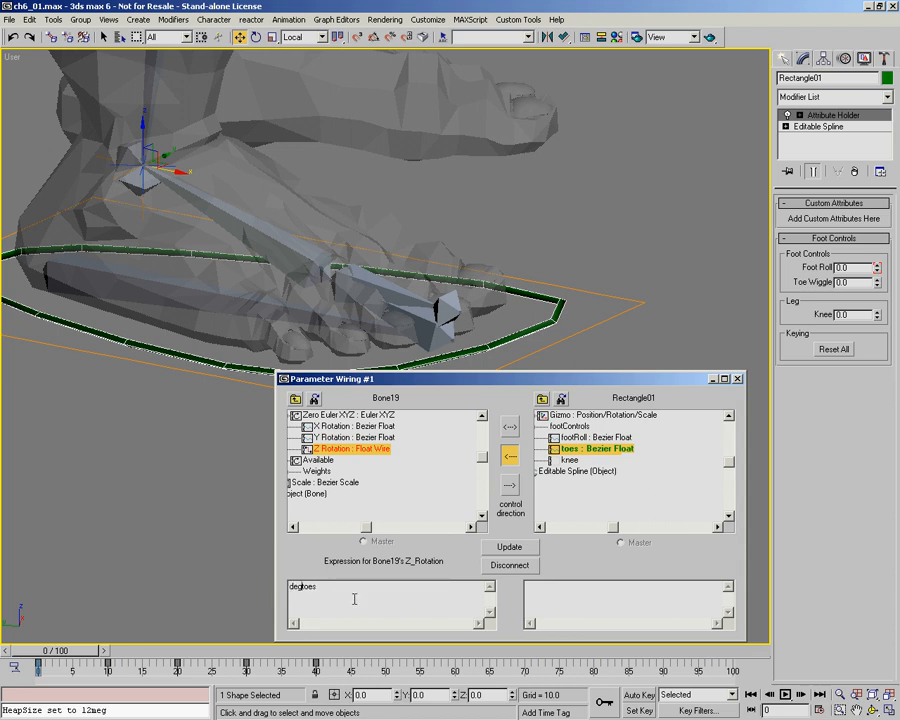
type("Rad")
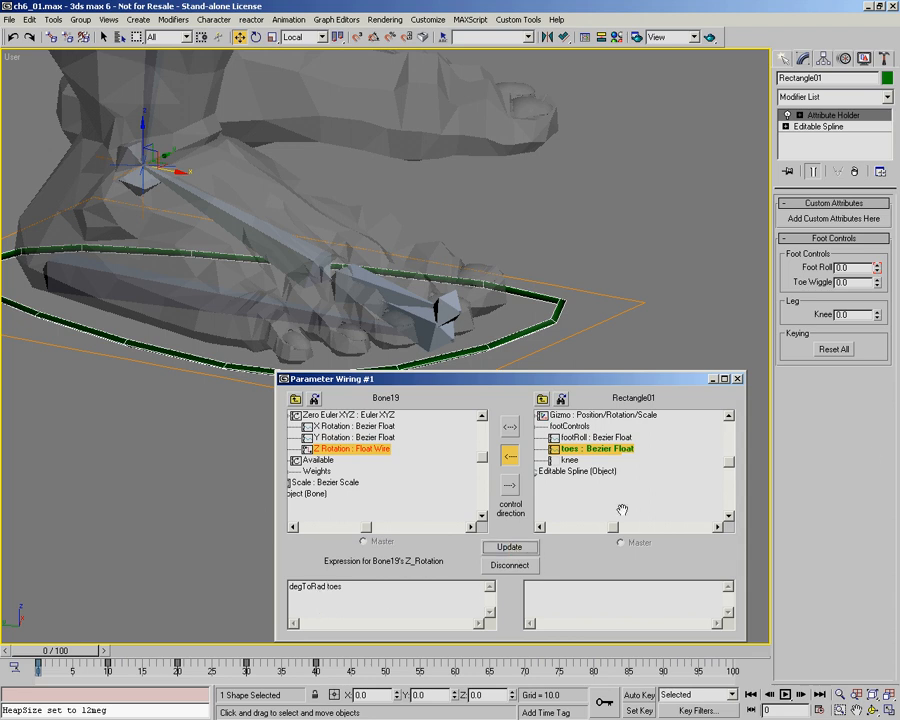
left_click_drag(879, 287, 650, 356)
left_click_drag(733, 160, 758, 515)
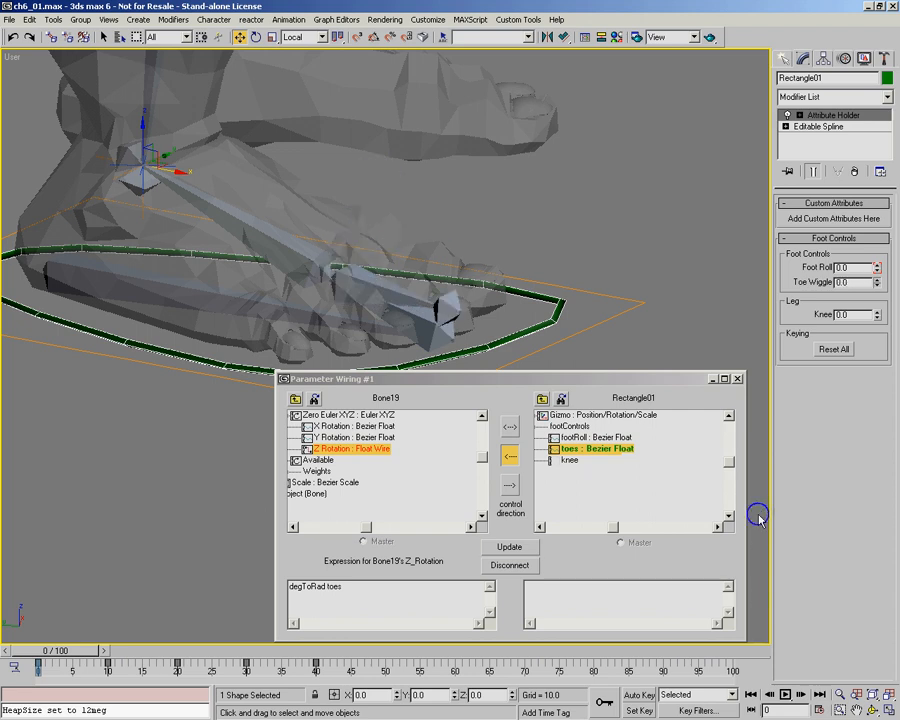
Step: Close the Parameter Wiring dialog and try the foot control's Knee attribute with the whole leg in view
left_click(737, 382)
middle_click_drag(420, 470, 405, 446, "alt")
scroll(392, 443, "down", 5)
left_click_drag(876, 314, 874, 282)
right_click(876, 314)
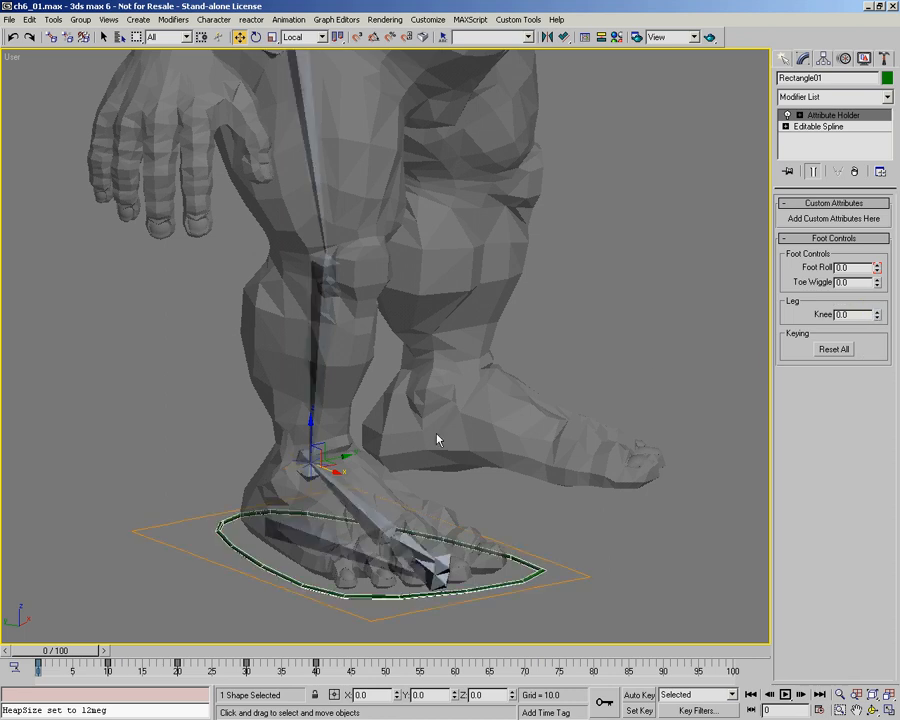
Step: Select IK Chain01 at the ankle, show its motion parameters and test the Swivel Angle without keeping the change
left_click(331, 466)
left_click(325, 460)
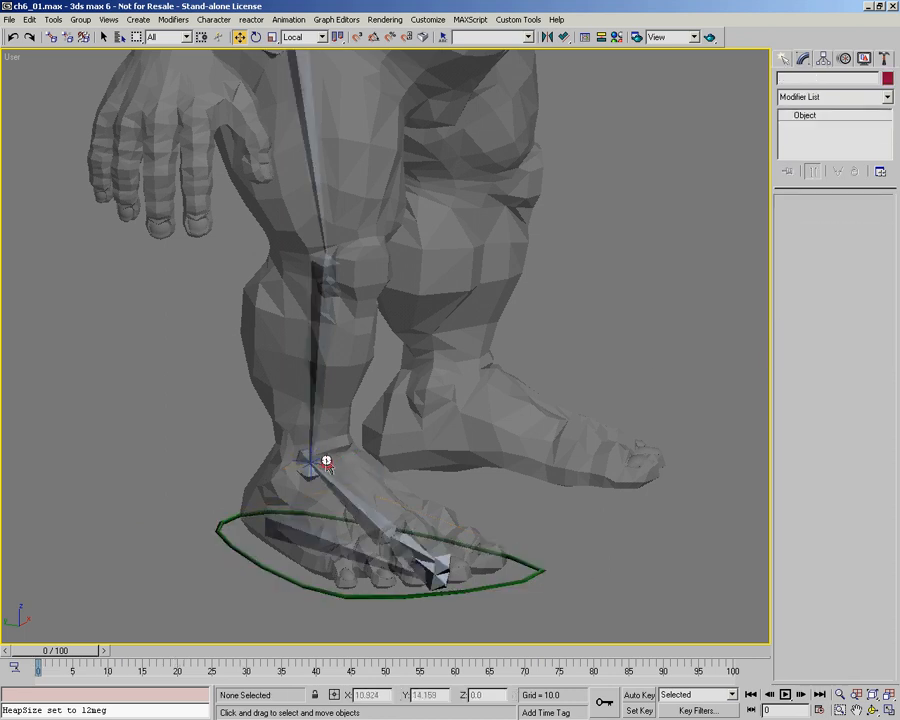
left_click(845, 59)
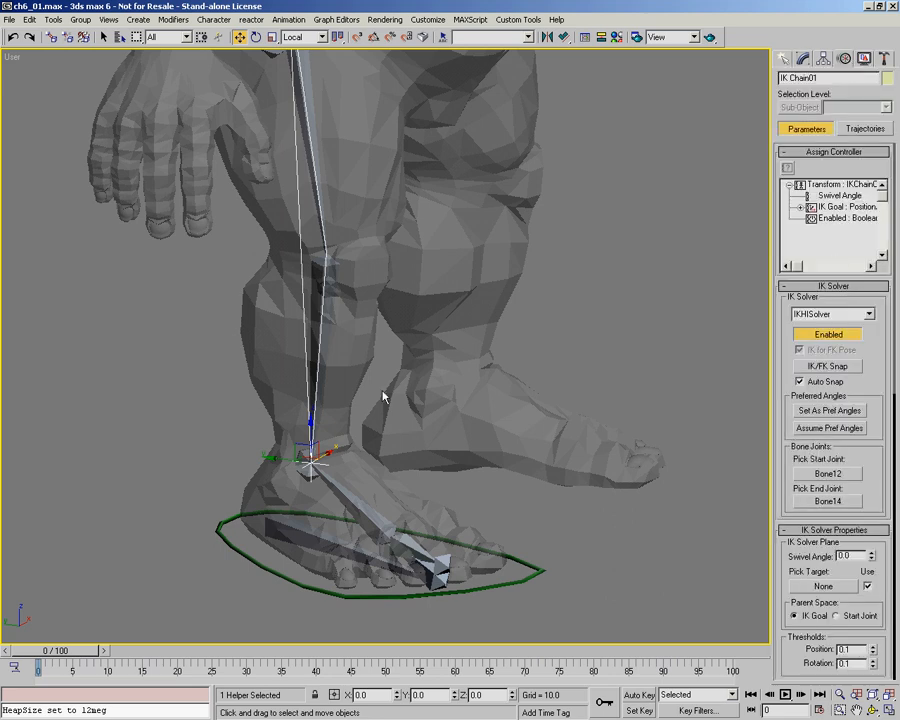
middle_click_drag(311, 350, 315, 395)
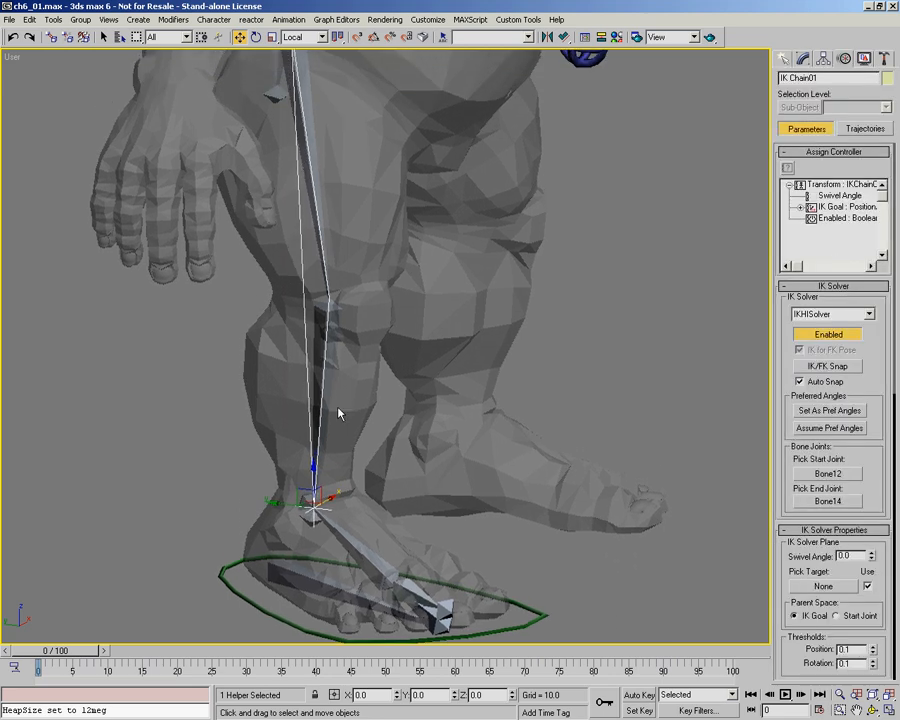
scroll(811, 515, "down", 3)
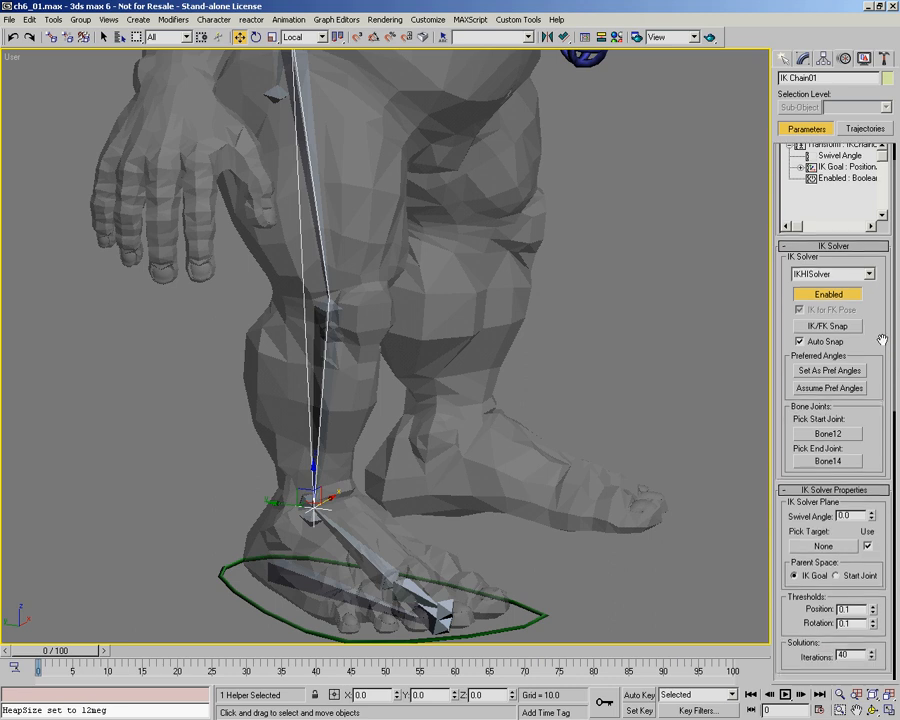
left_click_drag(871, 515, 865, 543)
right_click(861, 543)
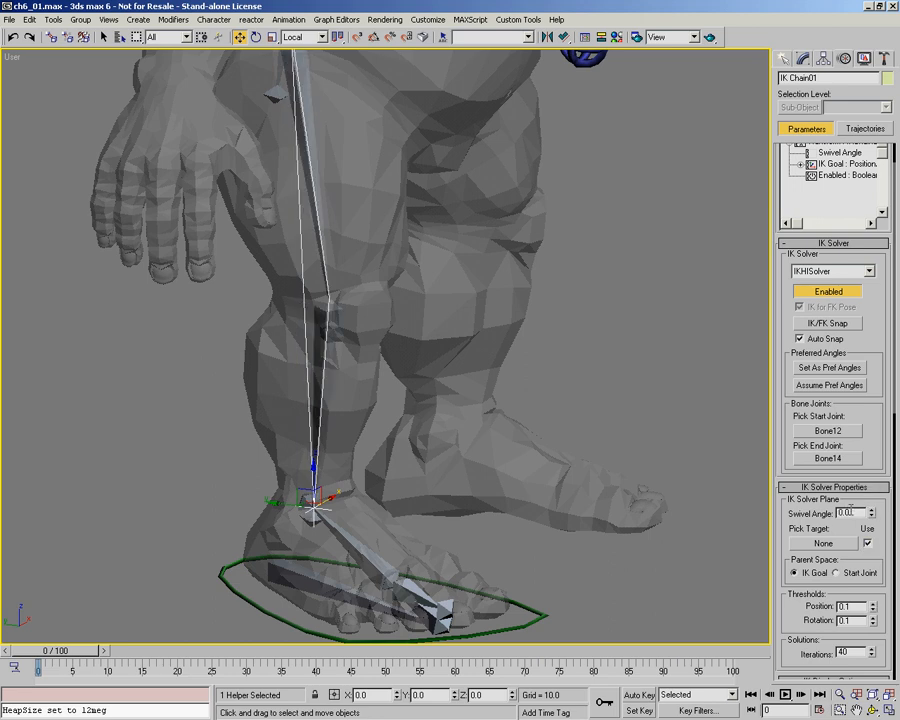
Step: Reselect foot control Rectangle01 and review its Foot Controls attributes beside the leg
left_click(463, 590)
left_click(801, 58)
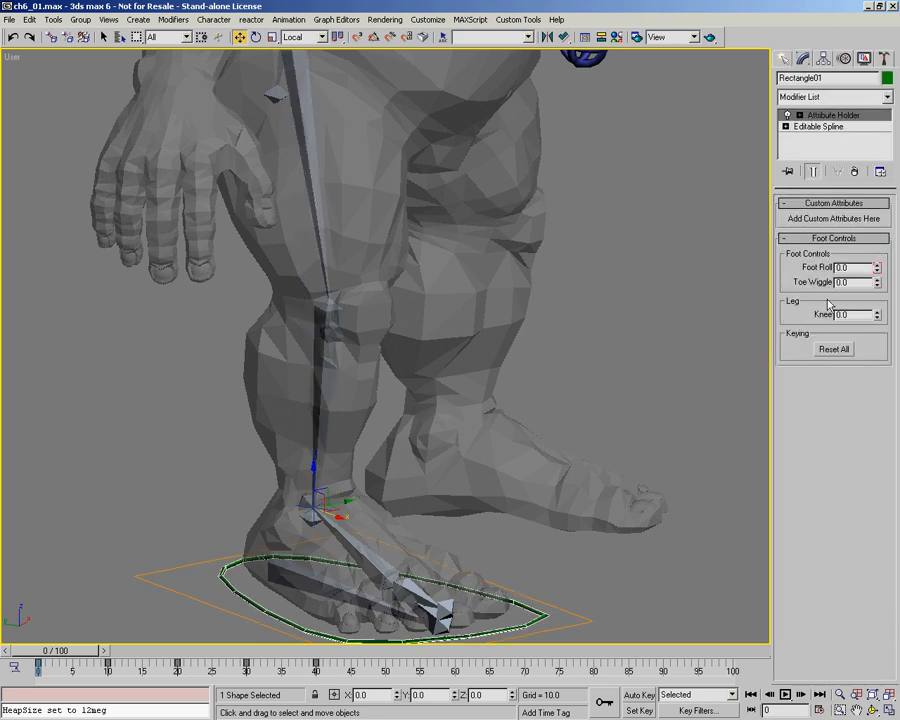
middle_click_drag(395, 396, 385, 376)
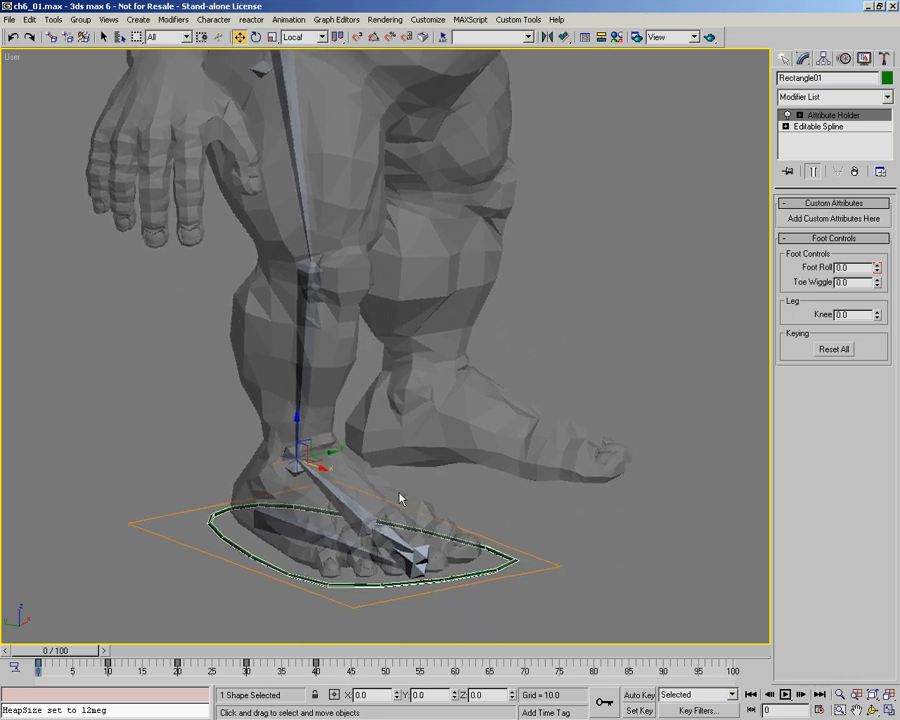
Step: Select IK Chain01 and start a parameter wire from its Swivel Angle
left_click(378, 455)
left_click(305, 465)
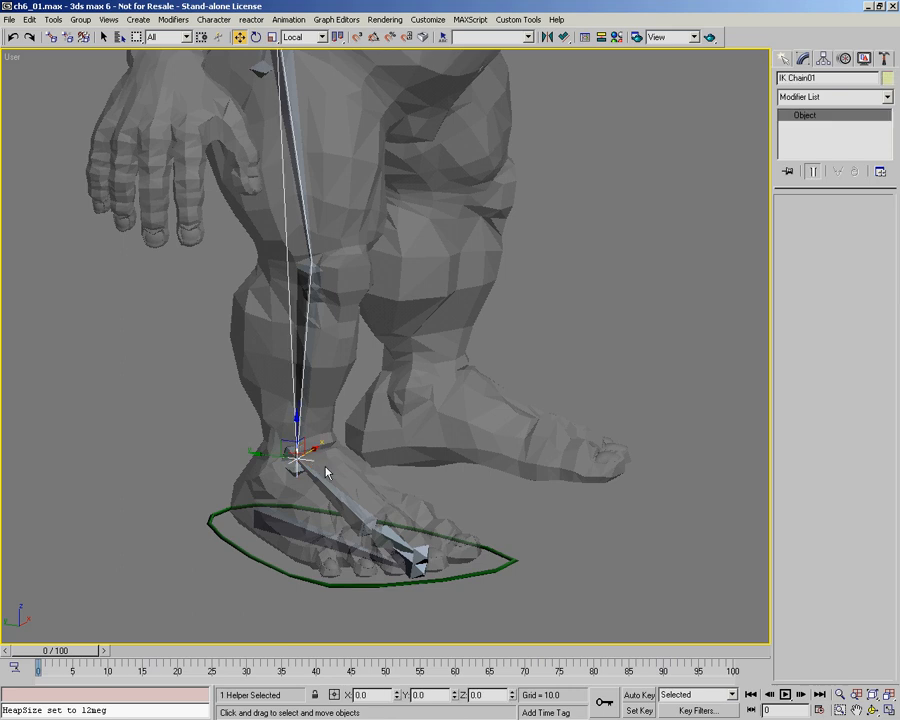
right_click(312, 461)
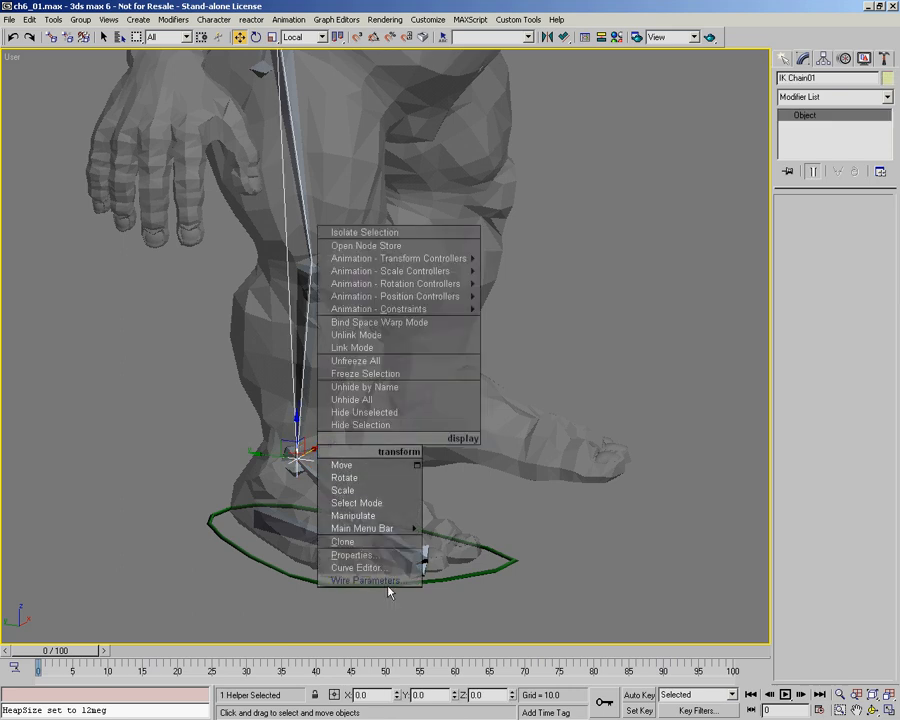
right_click(300, 466)
mouse_move(298, 468)
left_click(350, 465)
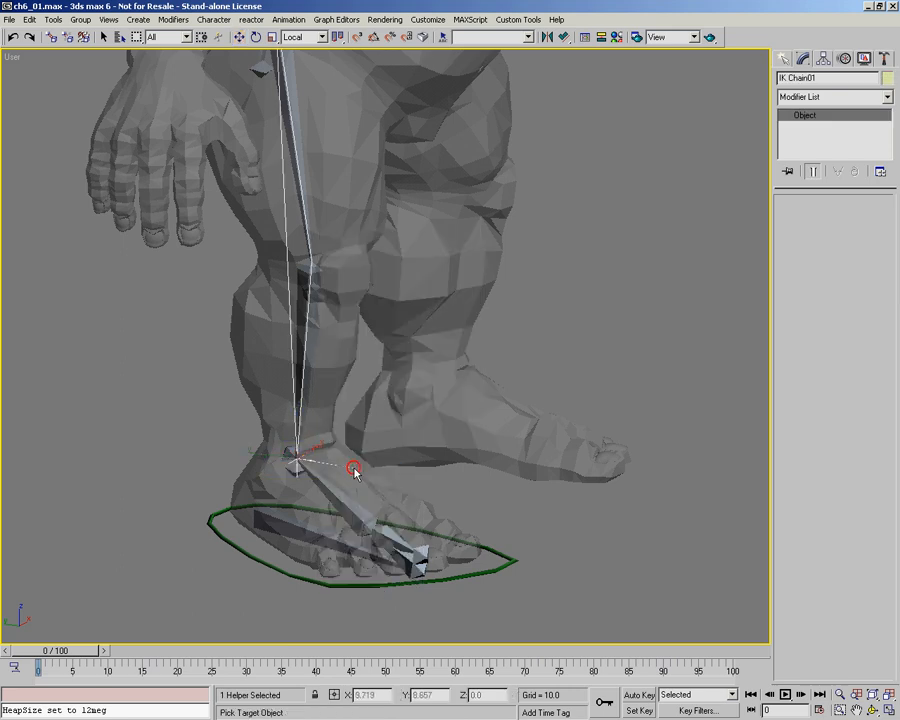
Step: Target the footControls knee attribute of Rectangle01 and connect the wire one-way so knee drives the Swivel Angle
right_click(446, 585)
mouse_move(446, 601)
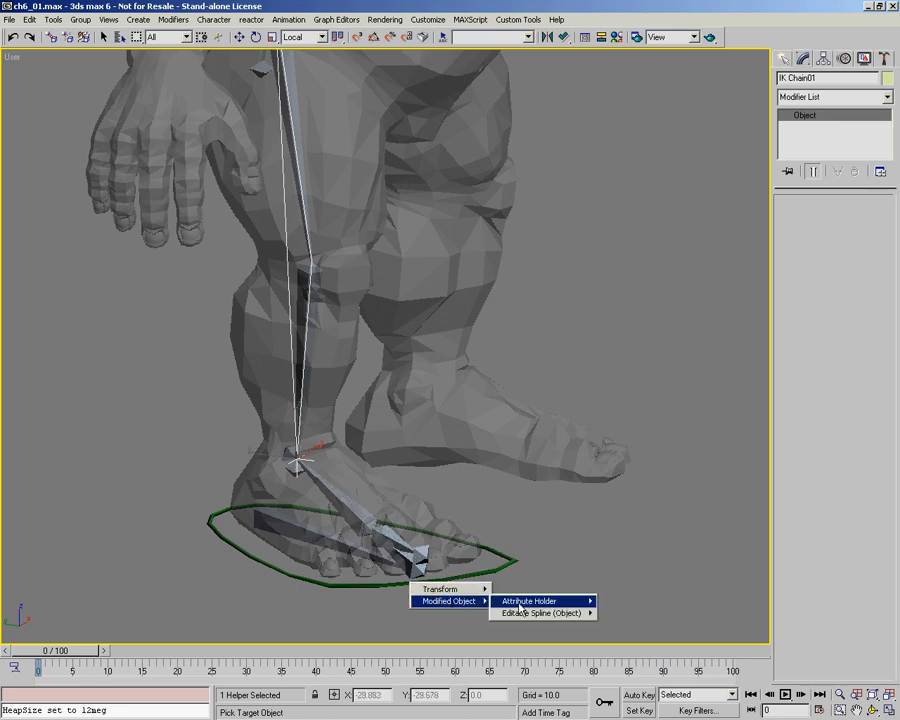
mouse_move(528, 601)
mouse_move(636, 626)
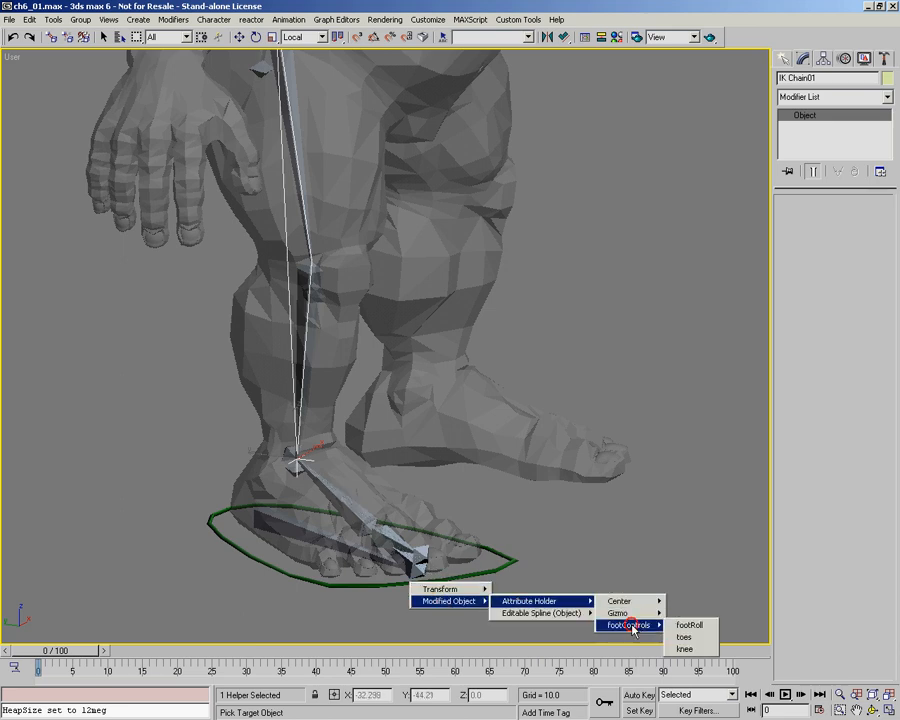
left_click(686, 647)
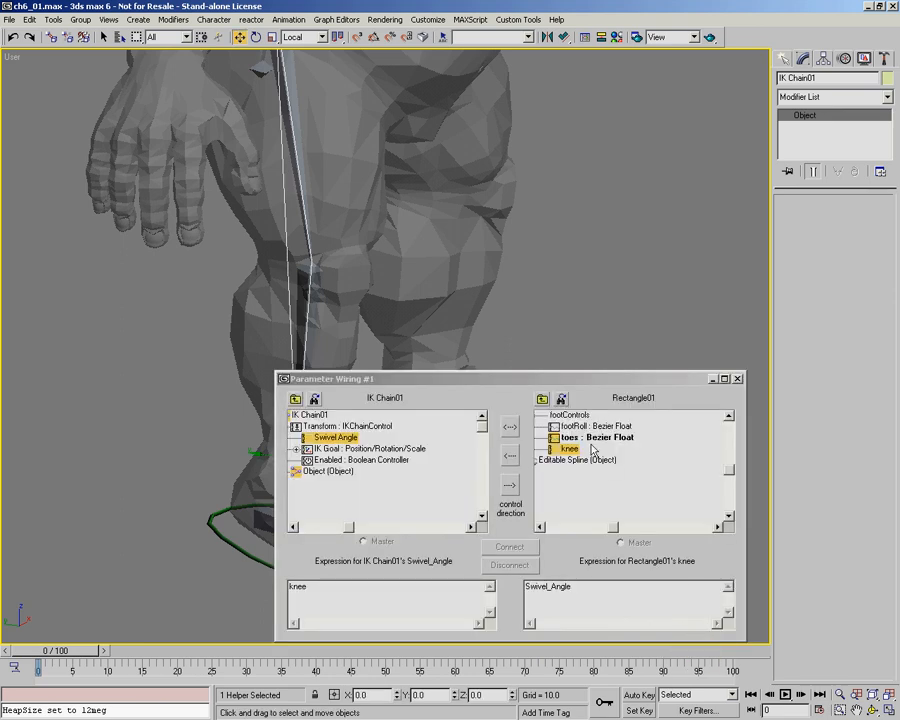
left_click(510, 457)
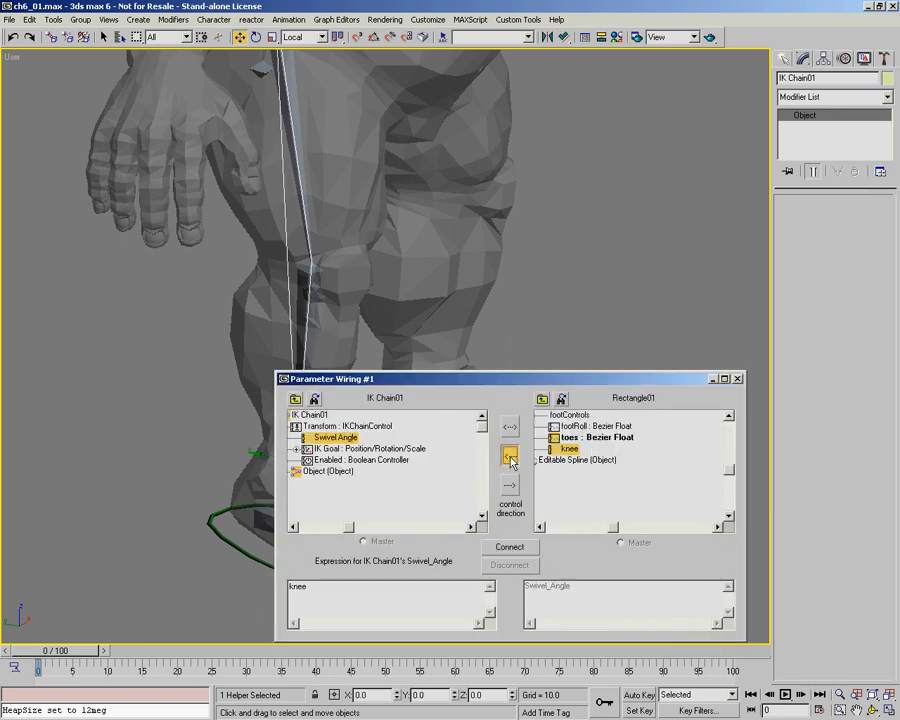
left_click(514, 548)
Step: Select foot control Rectangle01 and test how its Knee attribute swivels the leg, cancelling the change
middle_click_drag(430, 300, 286, 309)
left_click(186, 583)
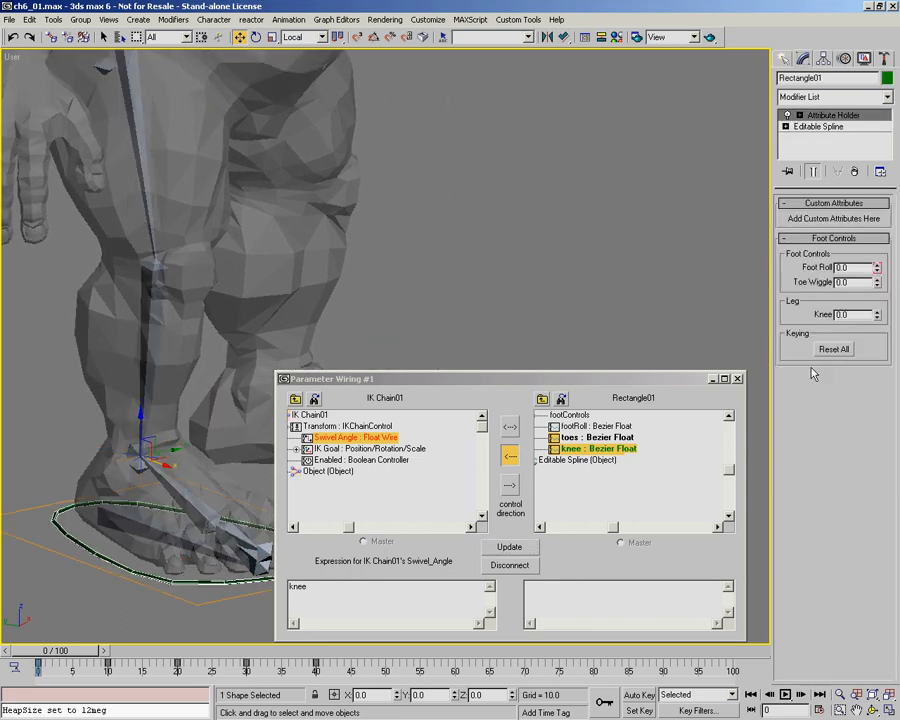
left_click_drag(878, 322, 881, 216)
right_click(881, 216)
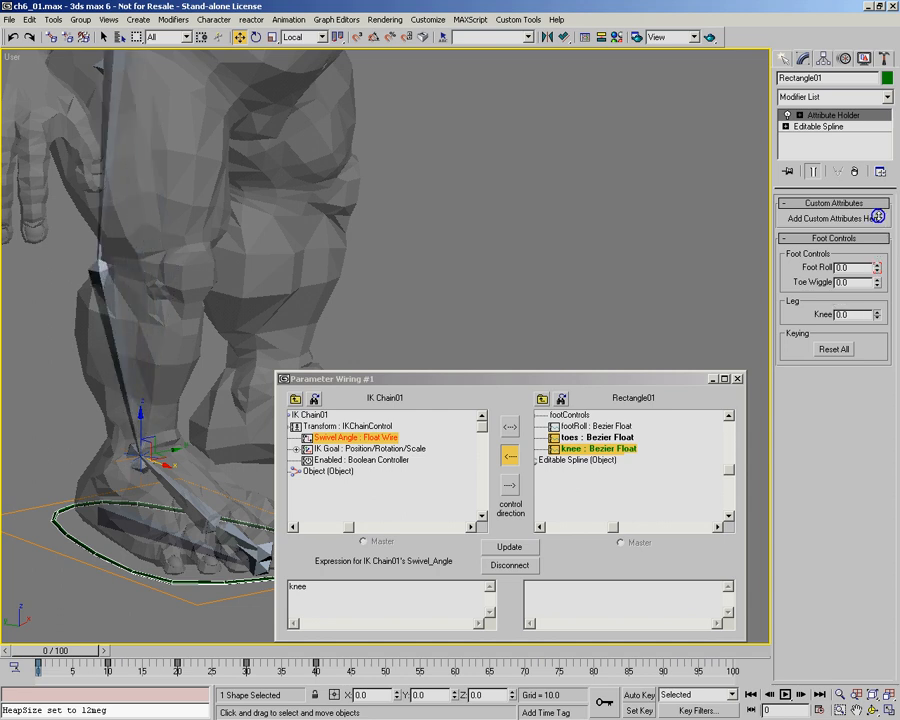
Step: Change the Swivel Angle wire expression to "degToRad knee" and update the wire
left_click(296, 588)
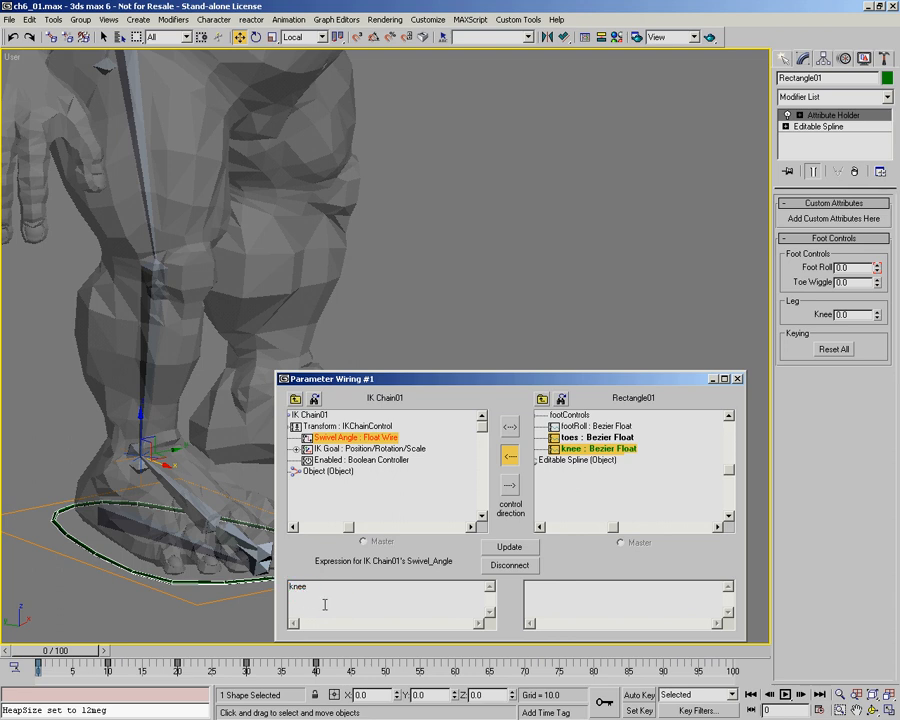
type("degToRad")
left_click(523, 548)
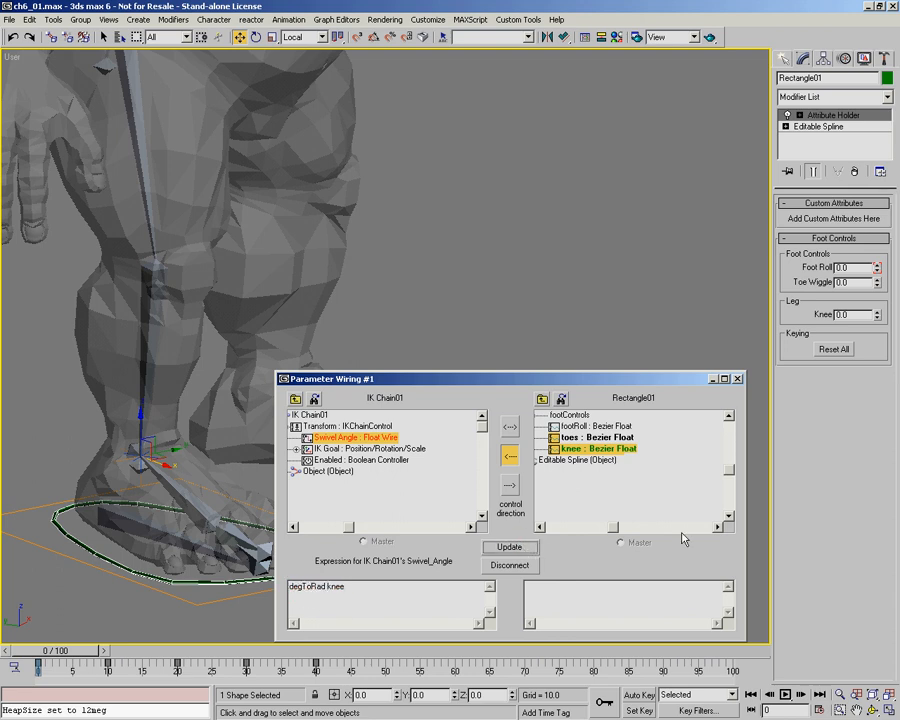
Step: Test the Knee attribute with the updated expression, cancelling each change, and close the Parameter Wiring dialog
left_click_drag(877, 316, 893, 712)
right_click(893, 712)
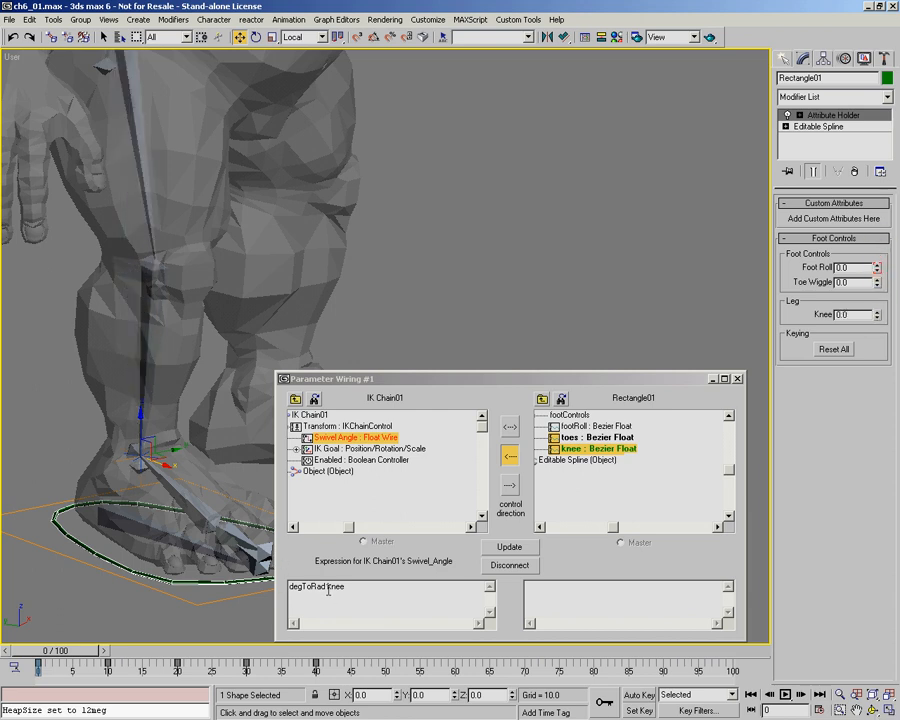
left_click_drag(878, 316, 826, 425)
right_click(826, 425)
left_click(738, 379)
middle_click_drag(252, 418, 389, 401)
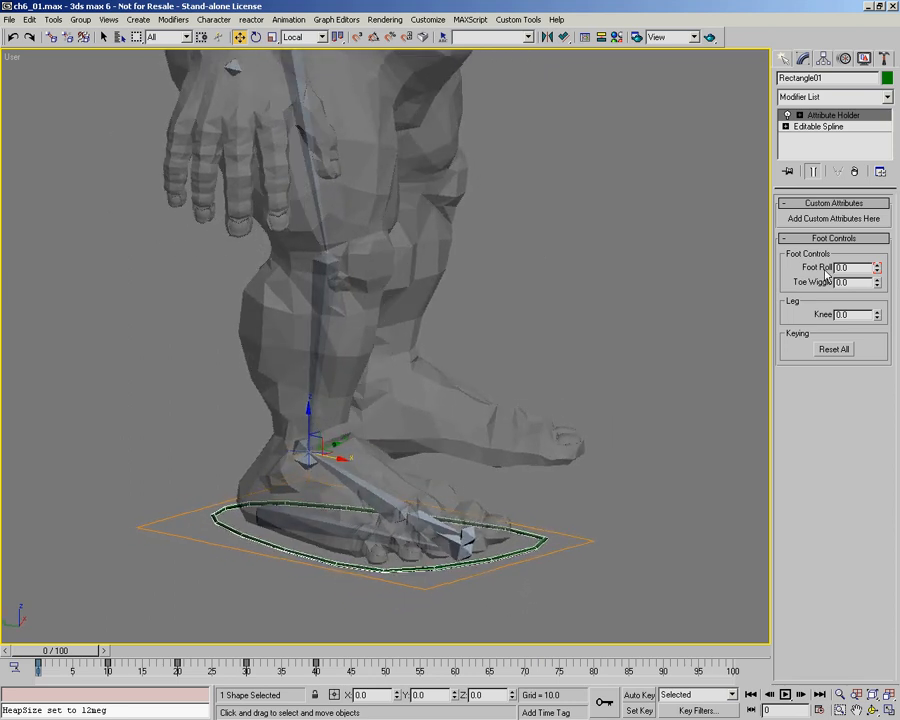
Step: Test the Foot Roll, Toe Wiggle and Knee attributes of Rectangle01 in turn, cancelling each change
left_click_drag(876, 268, 805, 624)
right_click(805, 624)
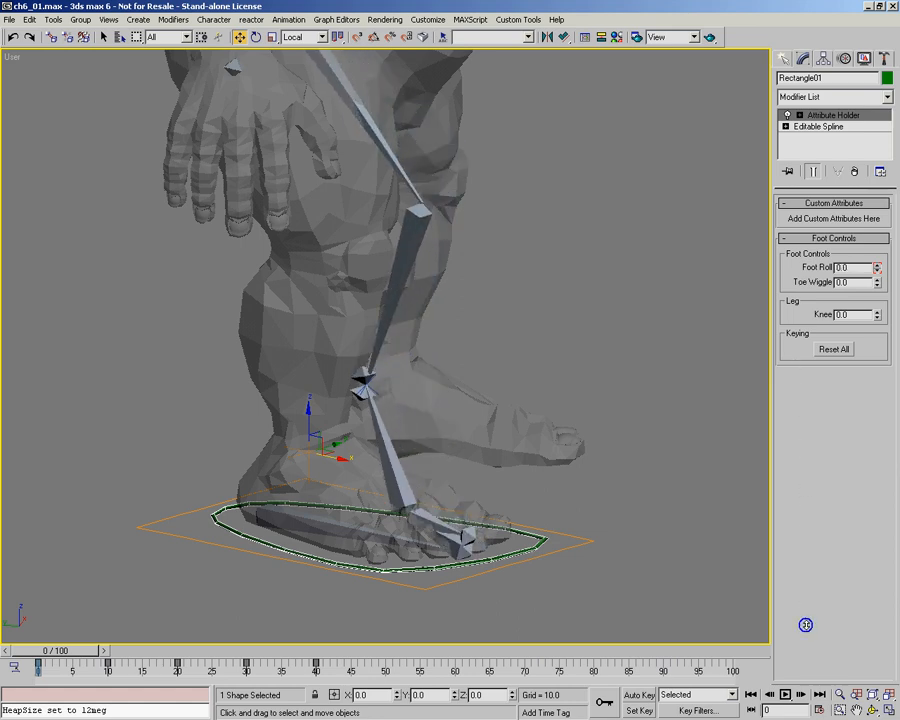
left_click_drag(876, 287, 881, 233)
right_click(881, 233)
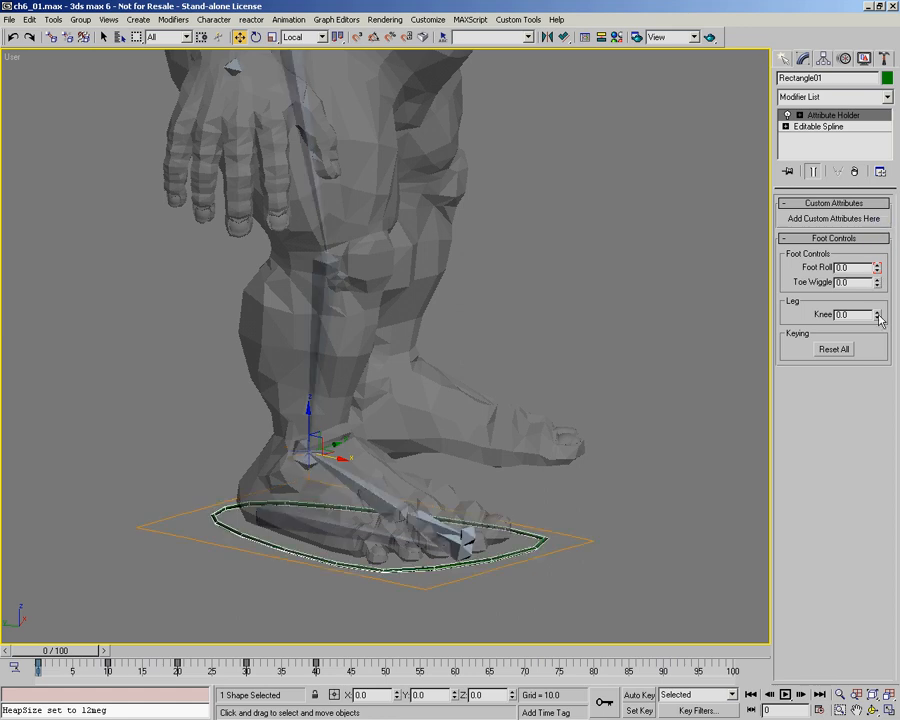
left_click_drag(878, 318, 880, 172)
right_click(880, 172)
middle_click_drag(505, 396, 449, 507, "alt")
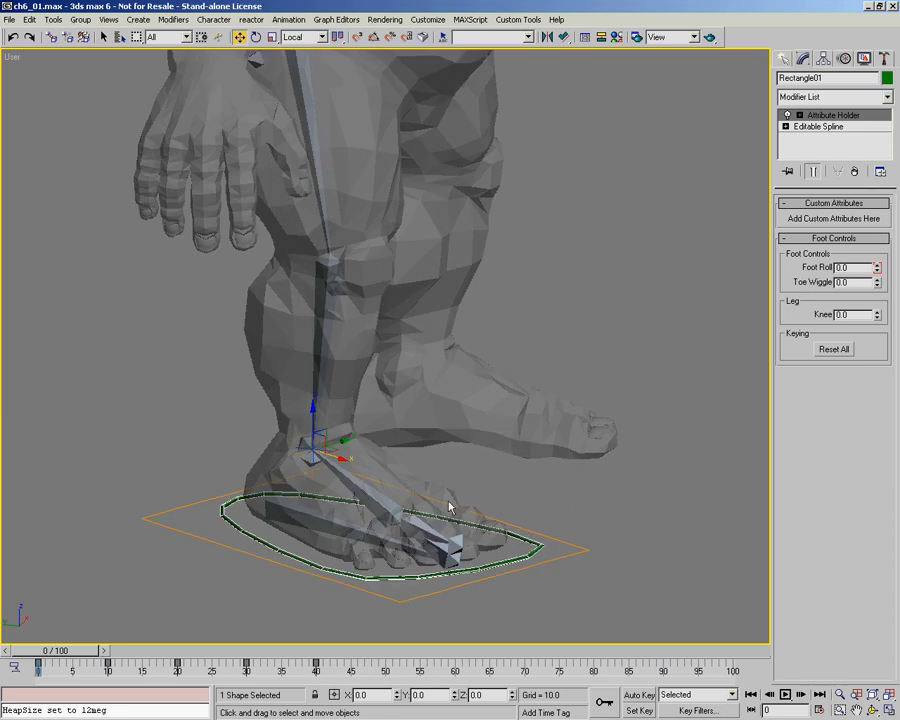